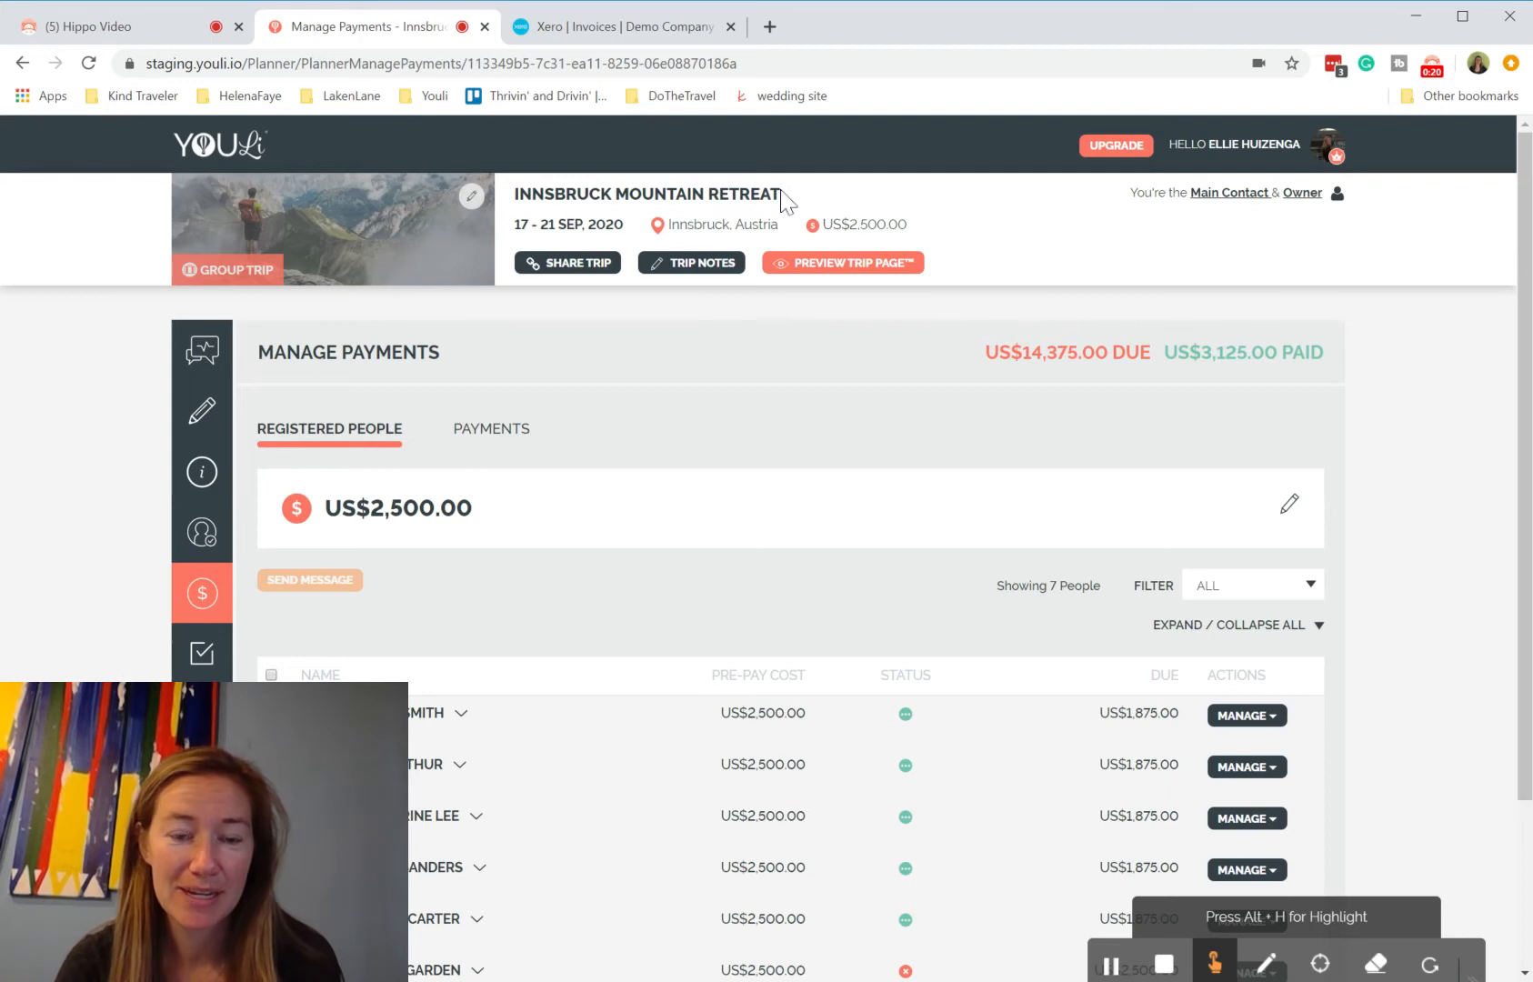
# Step: Open the trip payment page of the second unpaid traveller from the registered people list
pyautogui.scroll(-2, 700, 465)
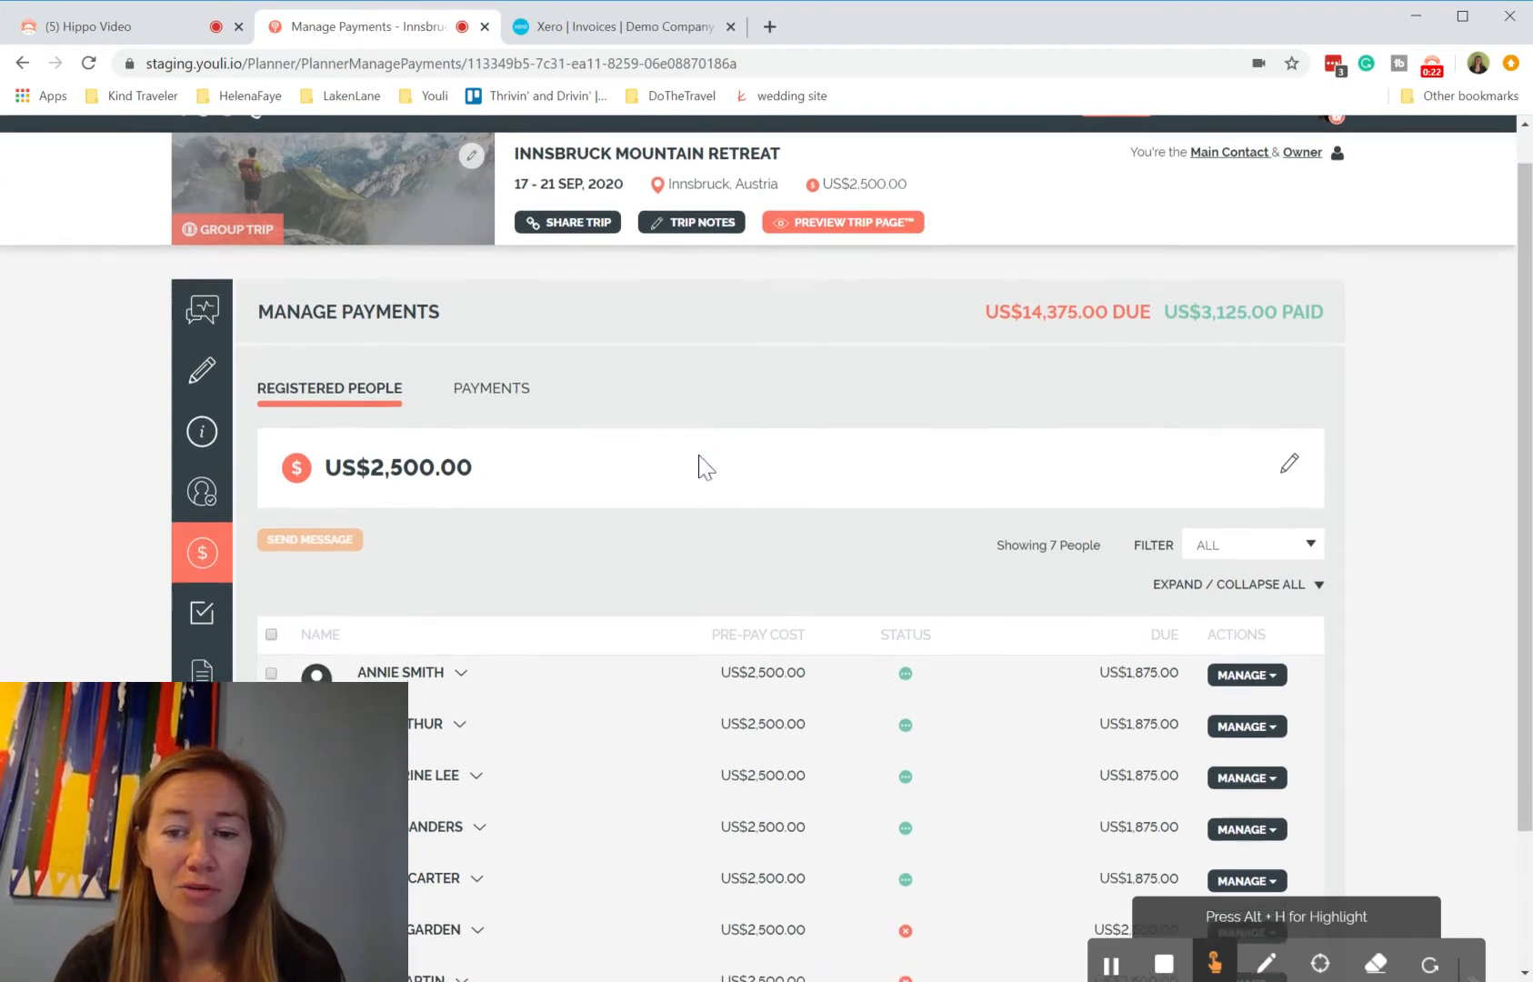
pyautogui.scroll(-1, 700, 464)
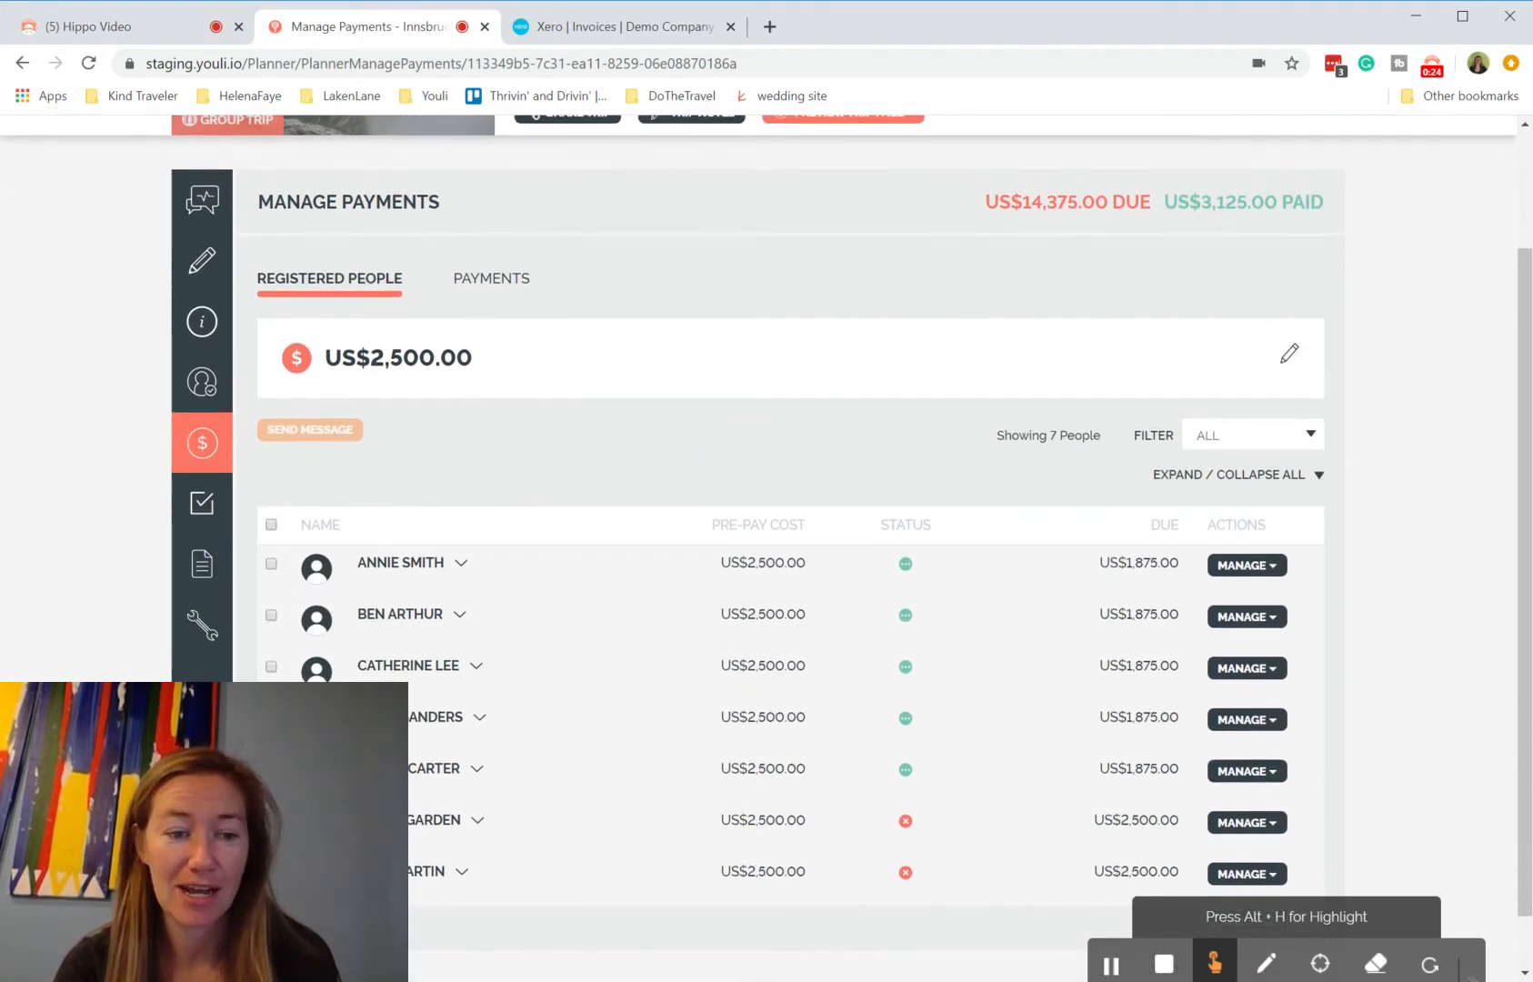
pyautogui.moveTo(457, 841)
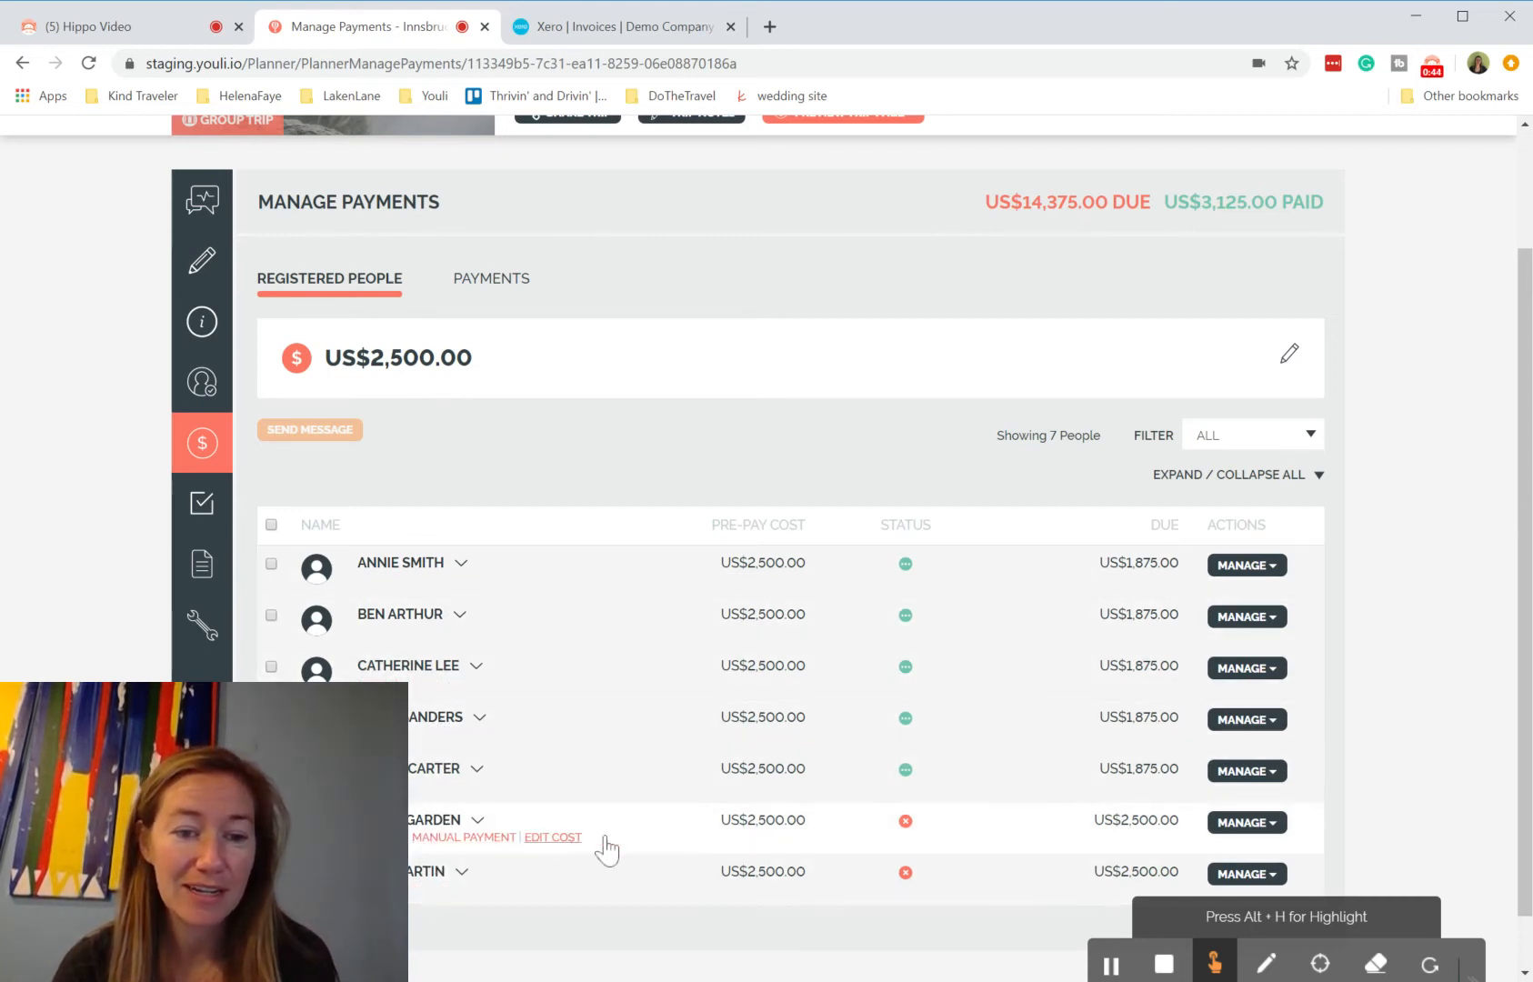
pyautogui.moveTo(908, 824)
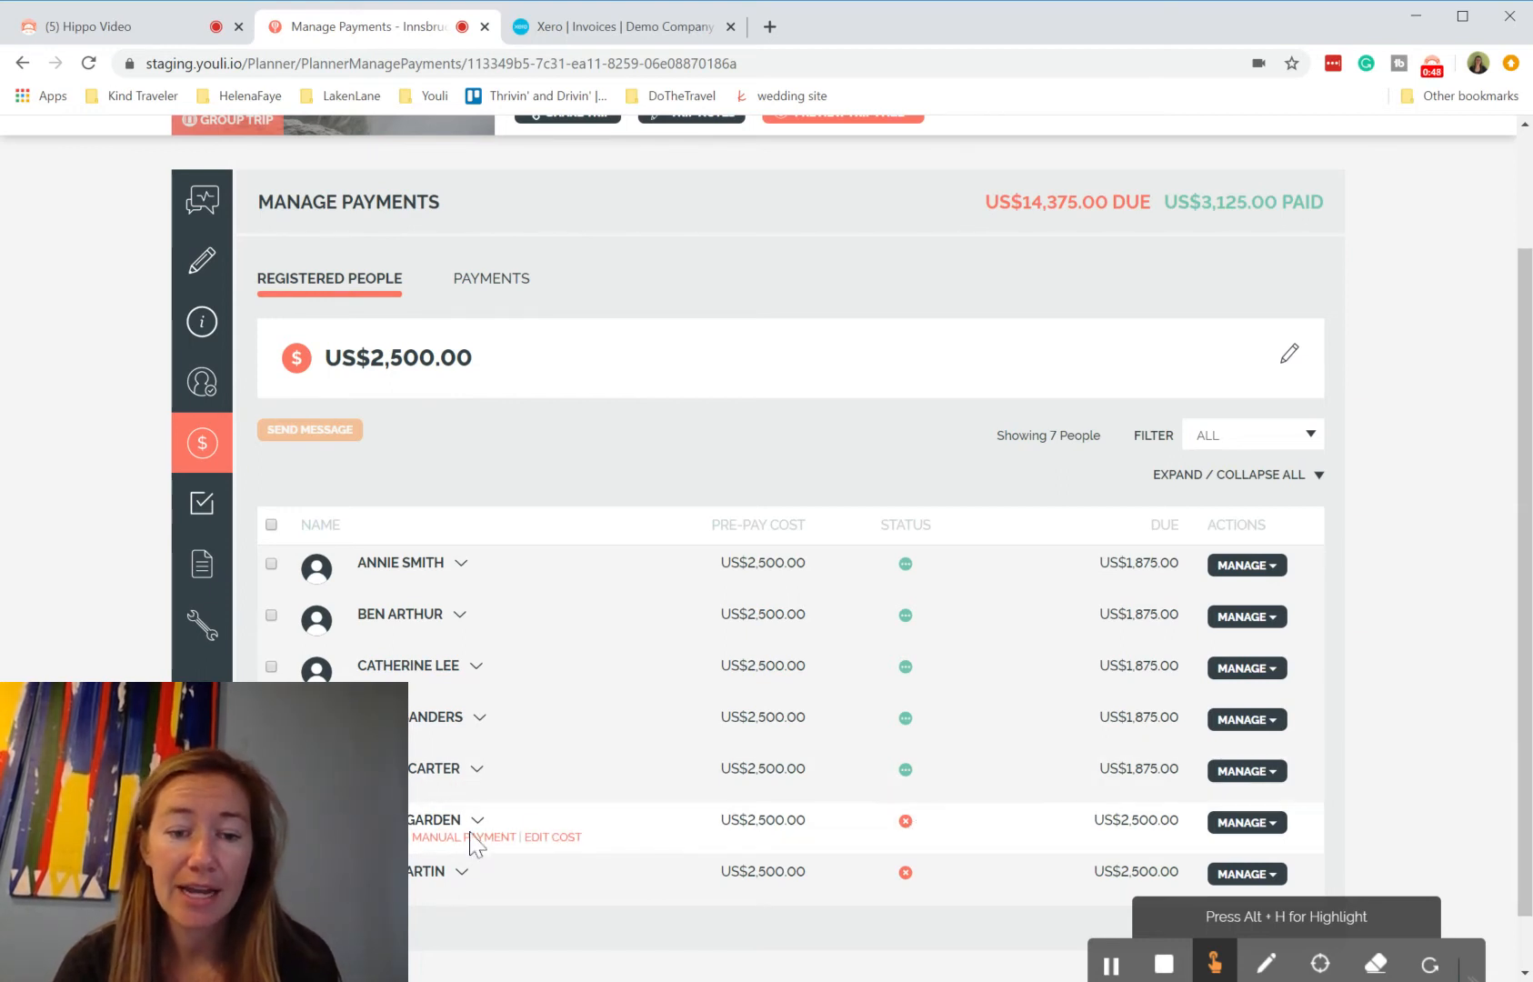
pyautogui.click(380, 838)
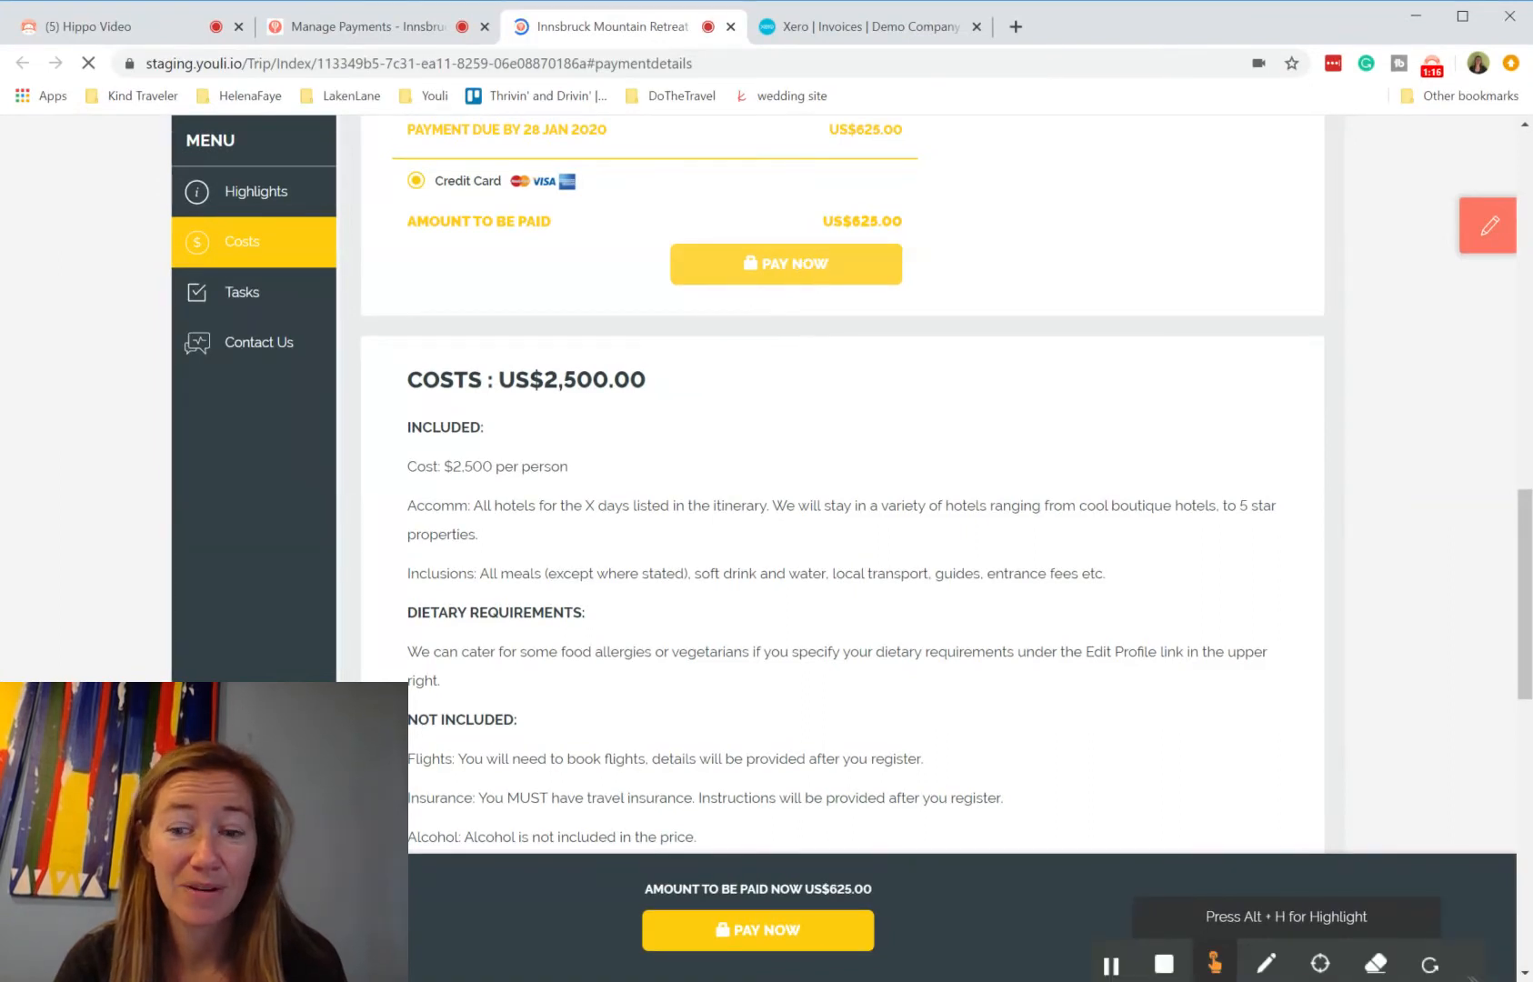
# Step: Start a credit card payment and enter the payer's e-mail address in the checkout form
pyautogui.click(806, 271)
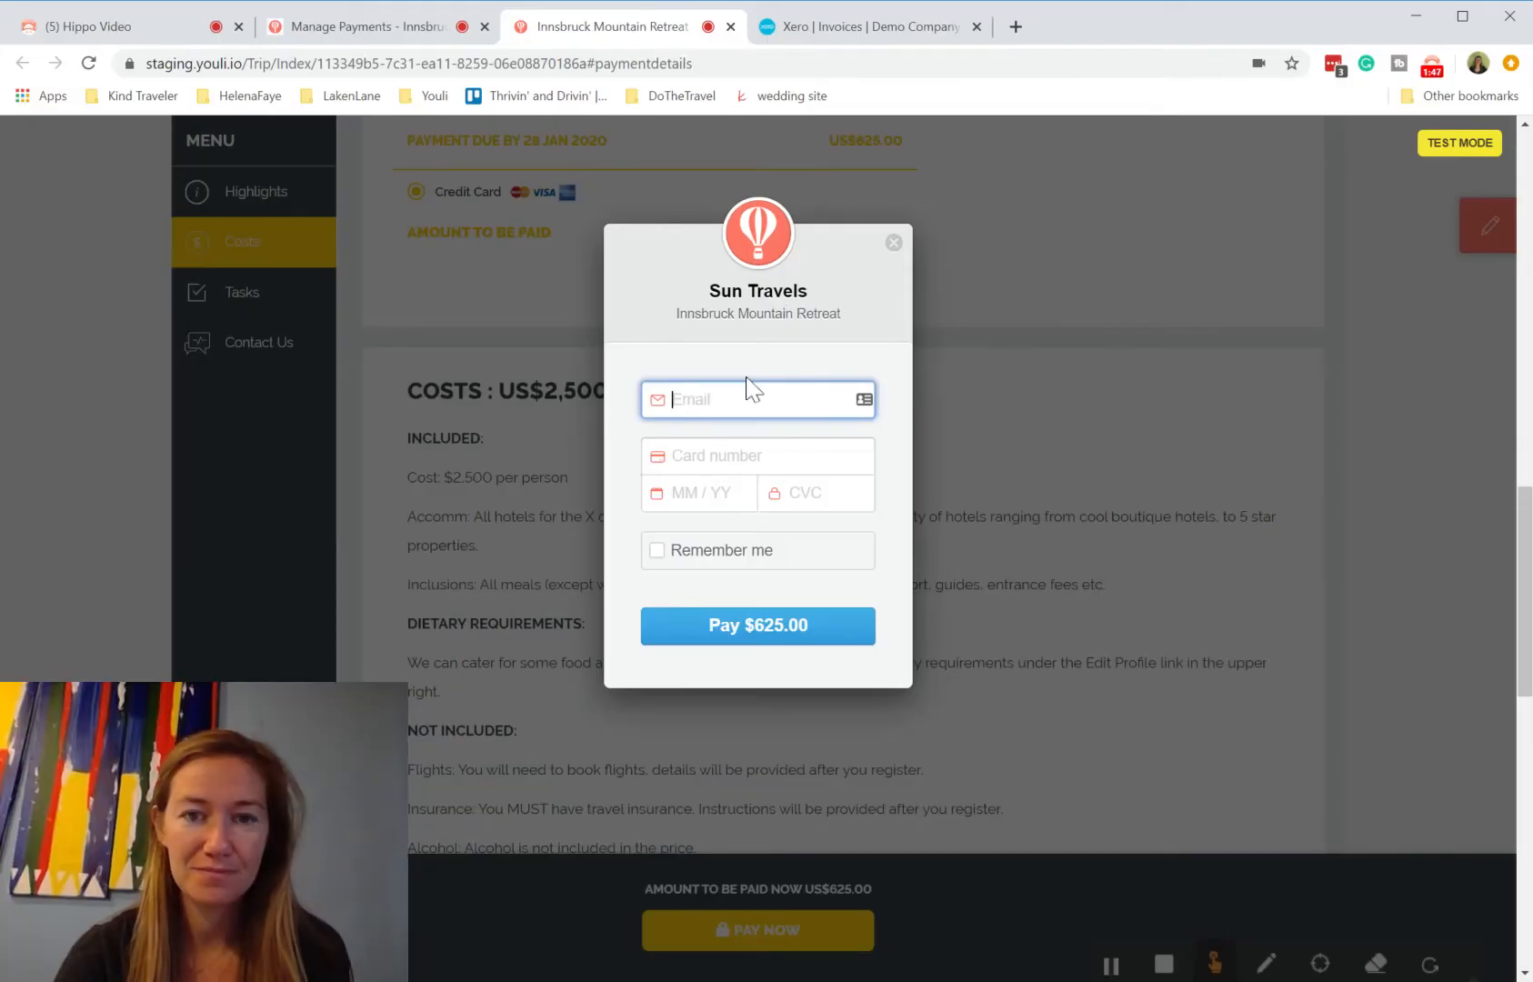
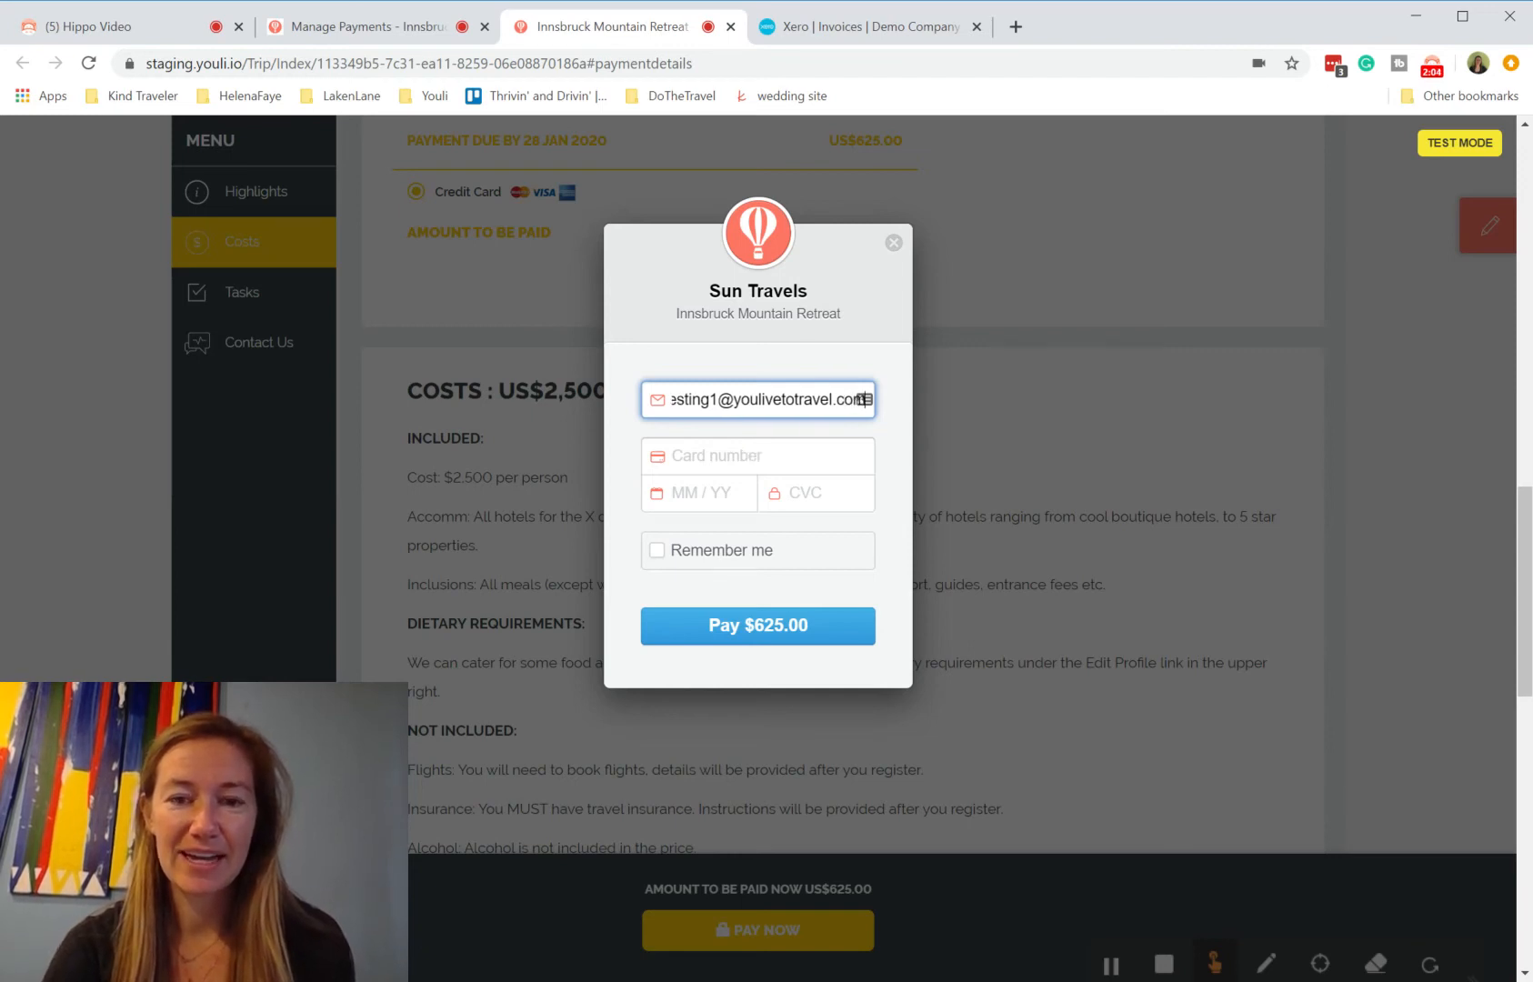
# Step: Enter the test card number, expiry and CVC, then submit the $625.00 payment
pyautogui.press('Tab')
pyautogui.write('54')
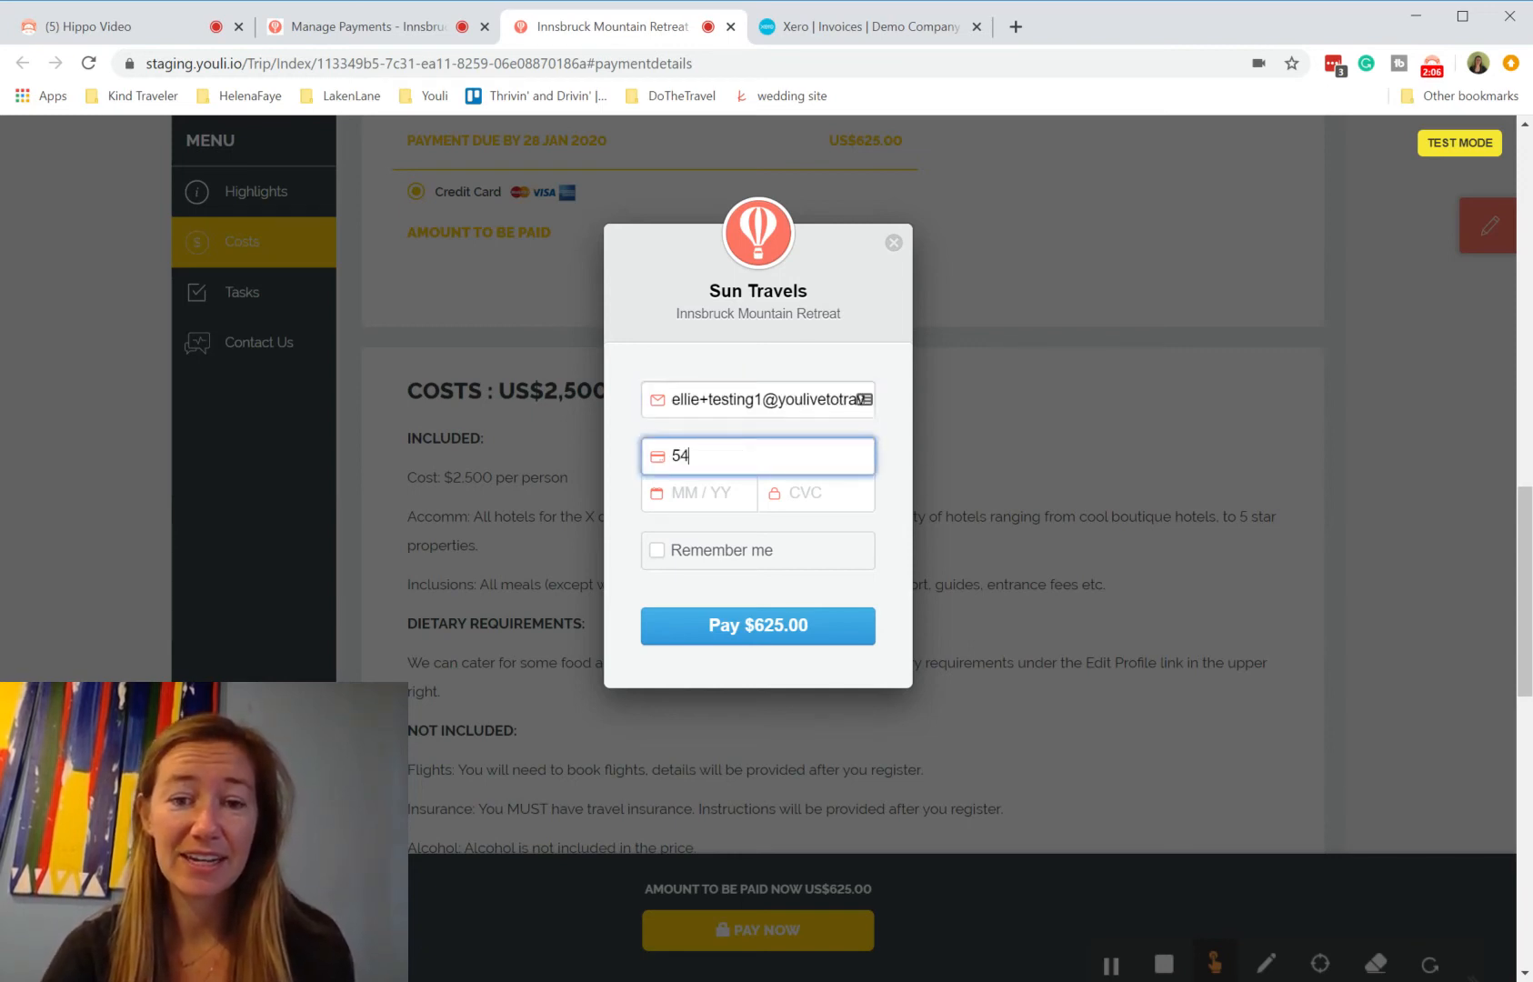
pyautogui.write('5454545454')
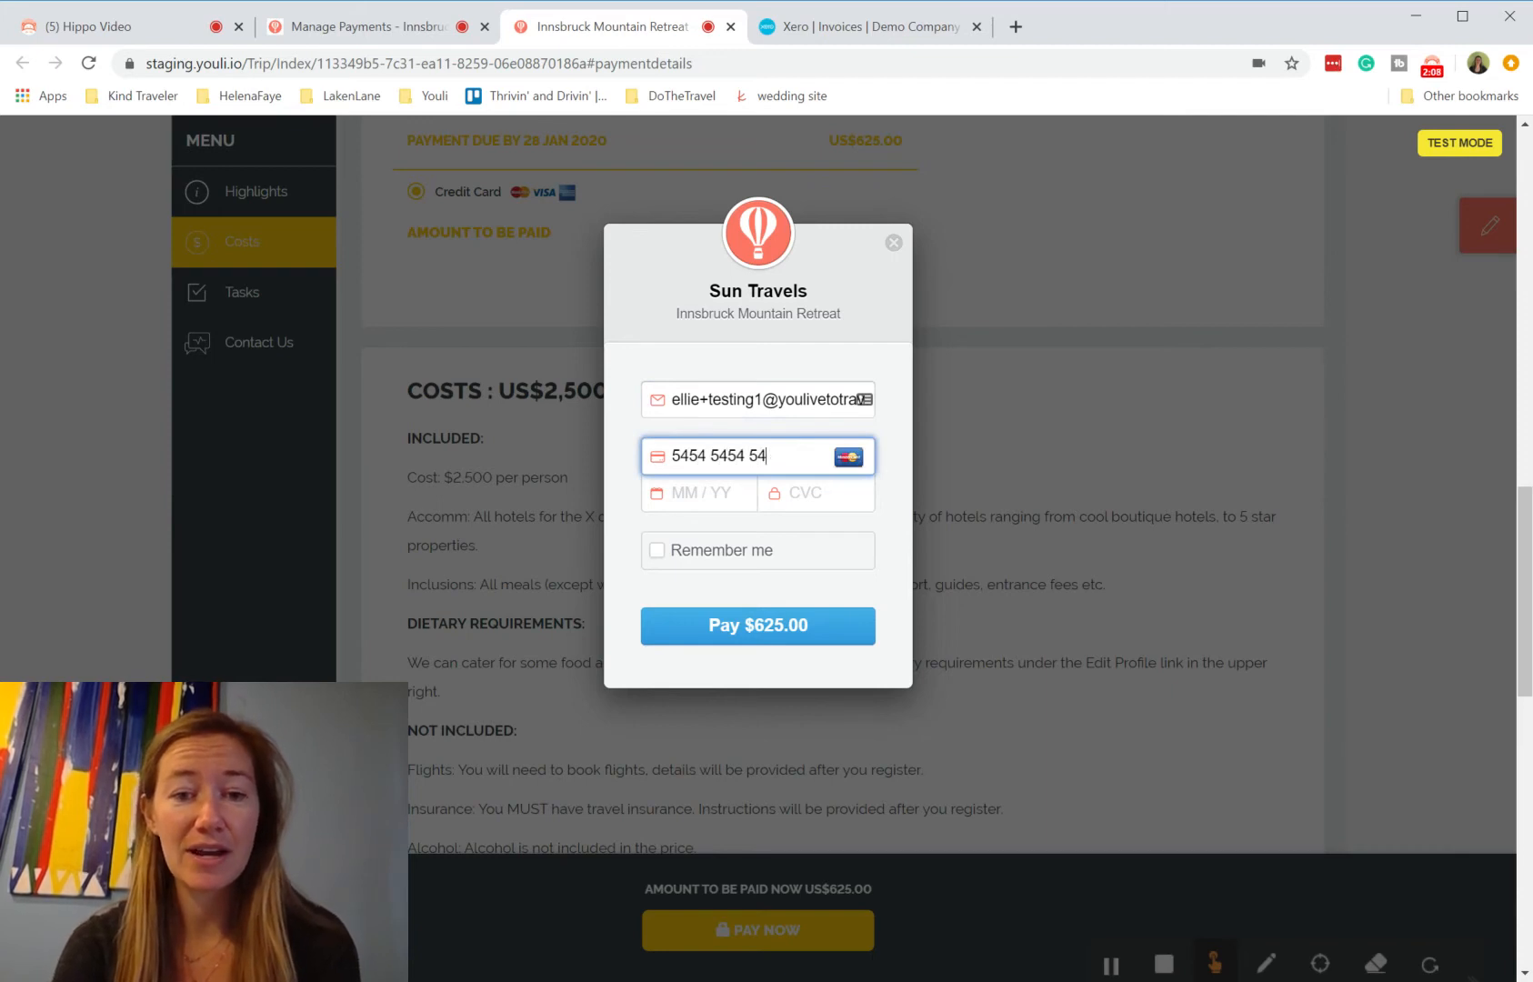
pyautogui.write('5454')
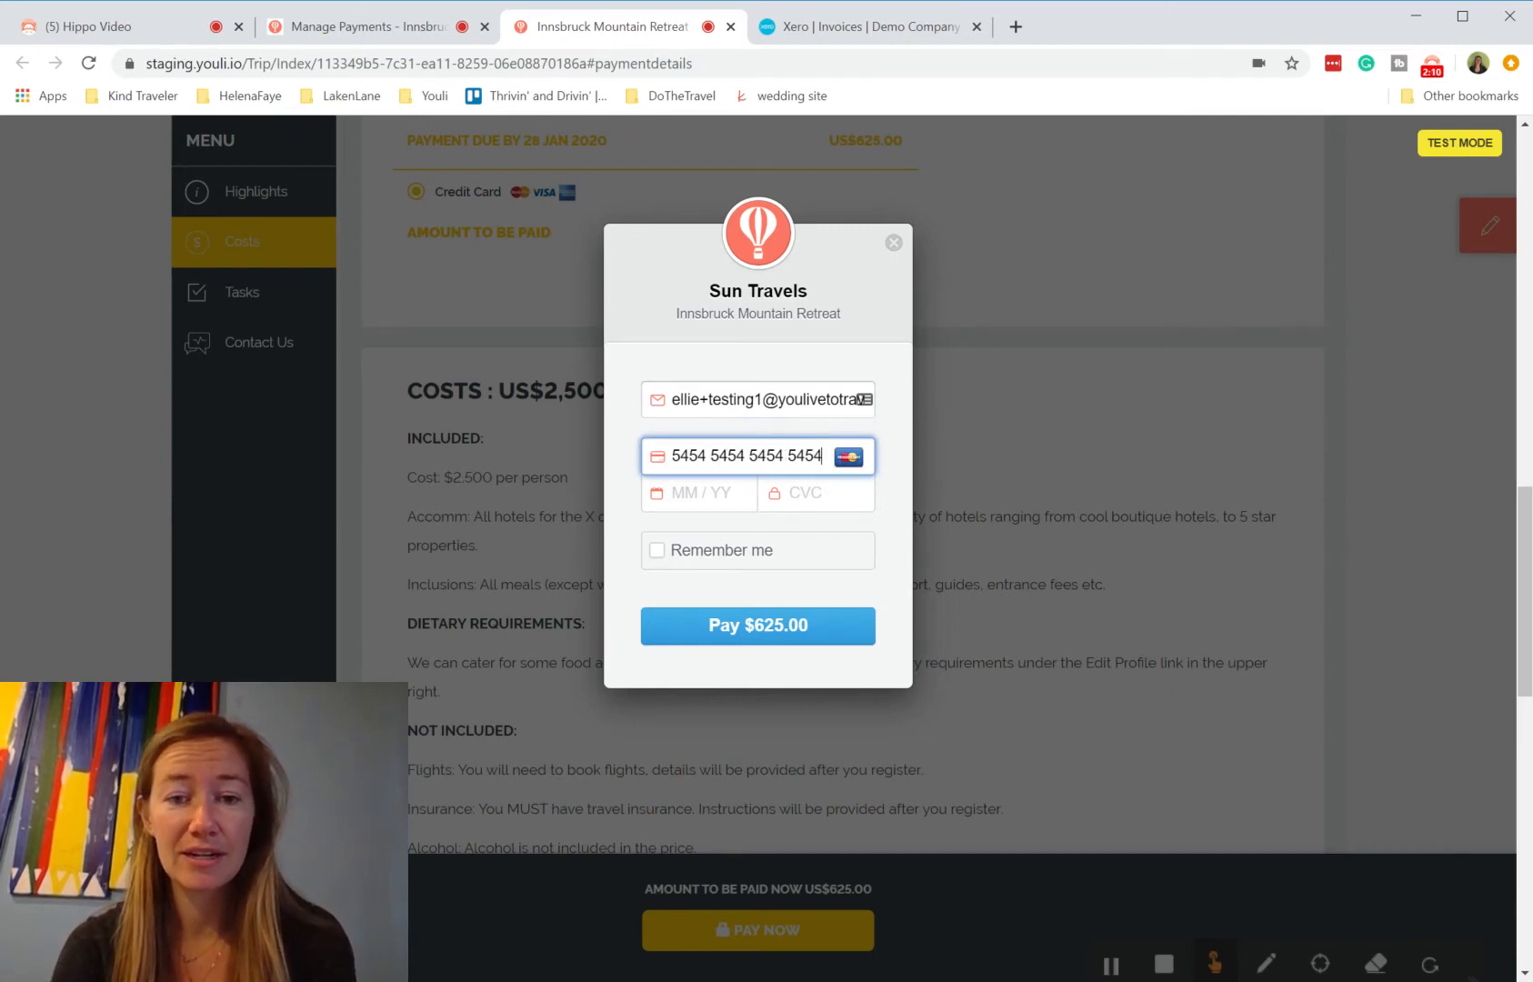
pyautogui.write('02 /')
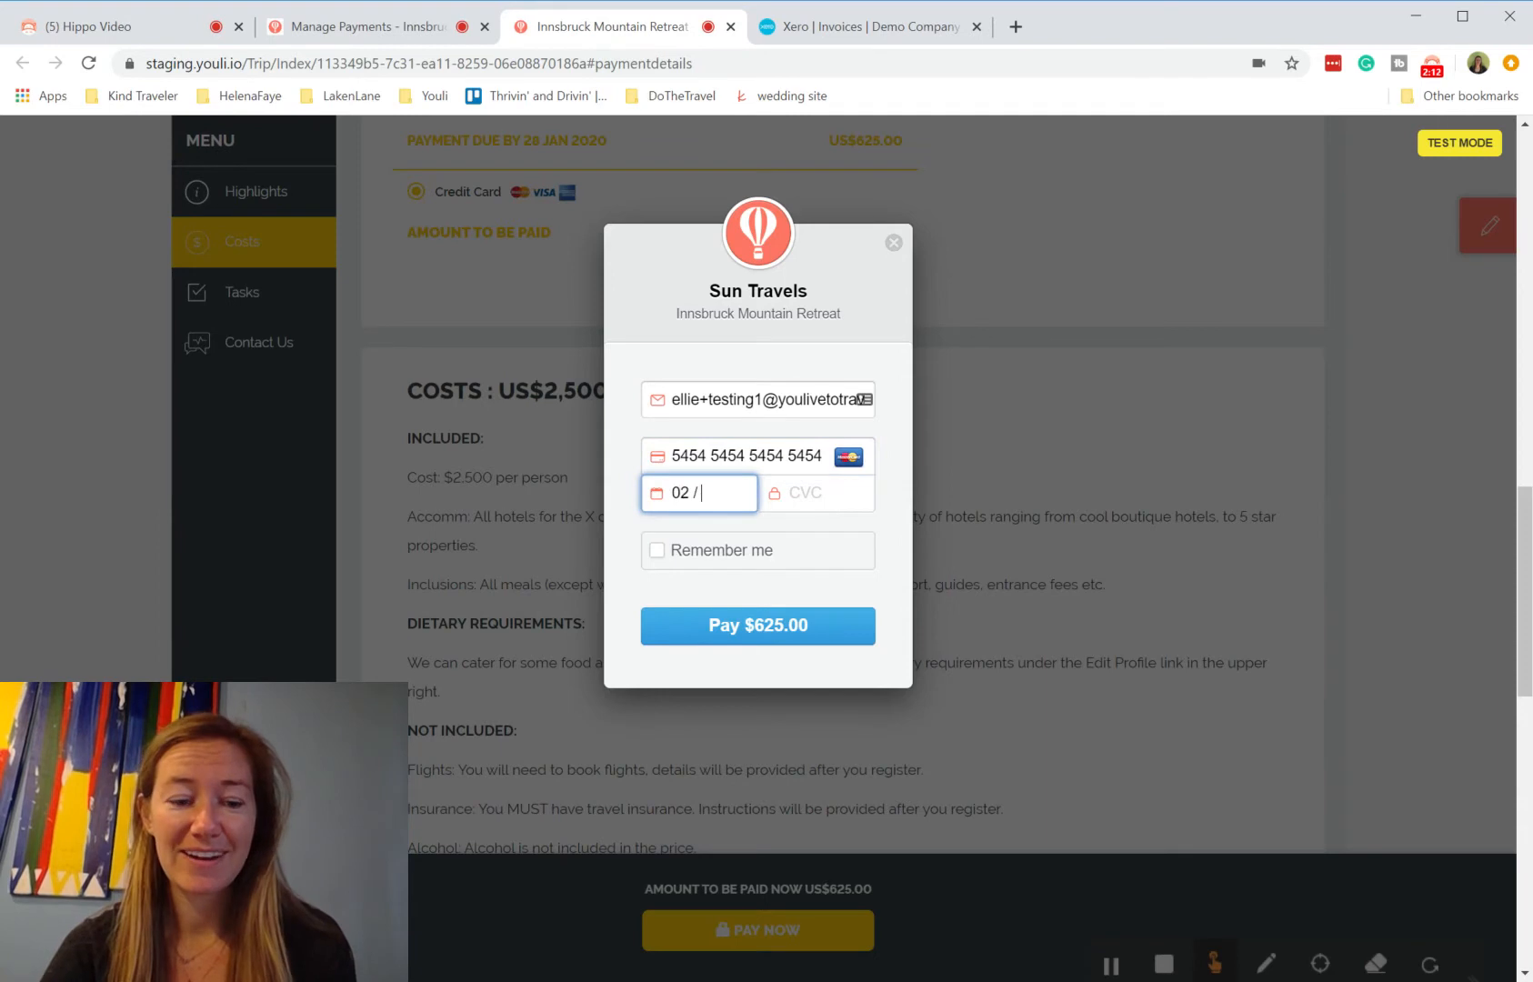
pyautogui.write('2')
pyautogui.write('1')
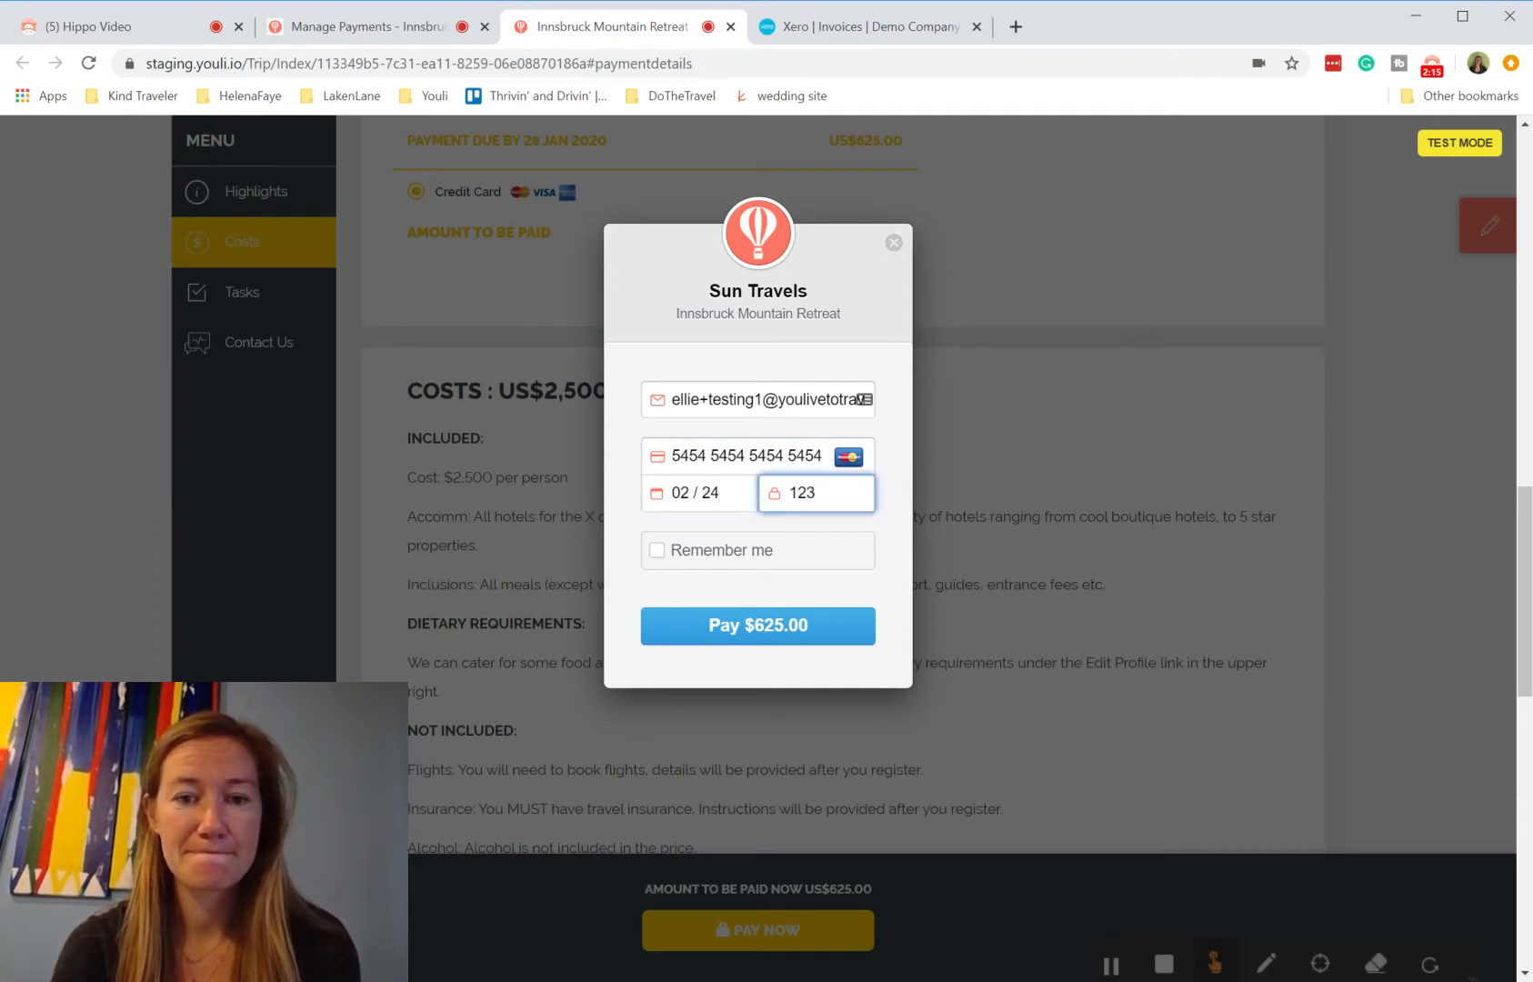
pyautogui.click(745, 642)
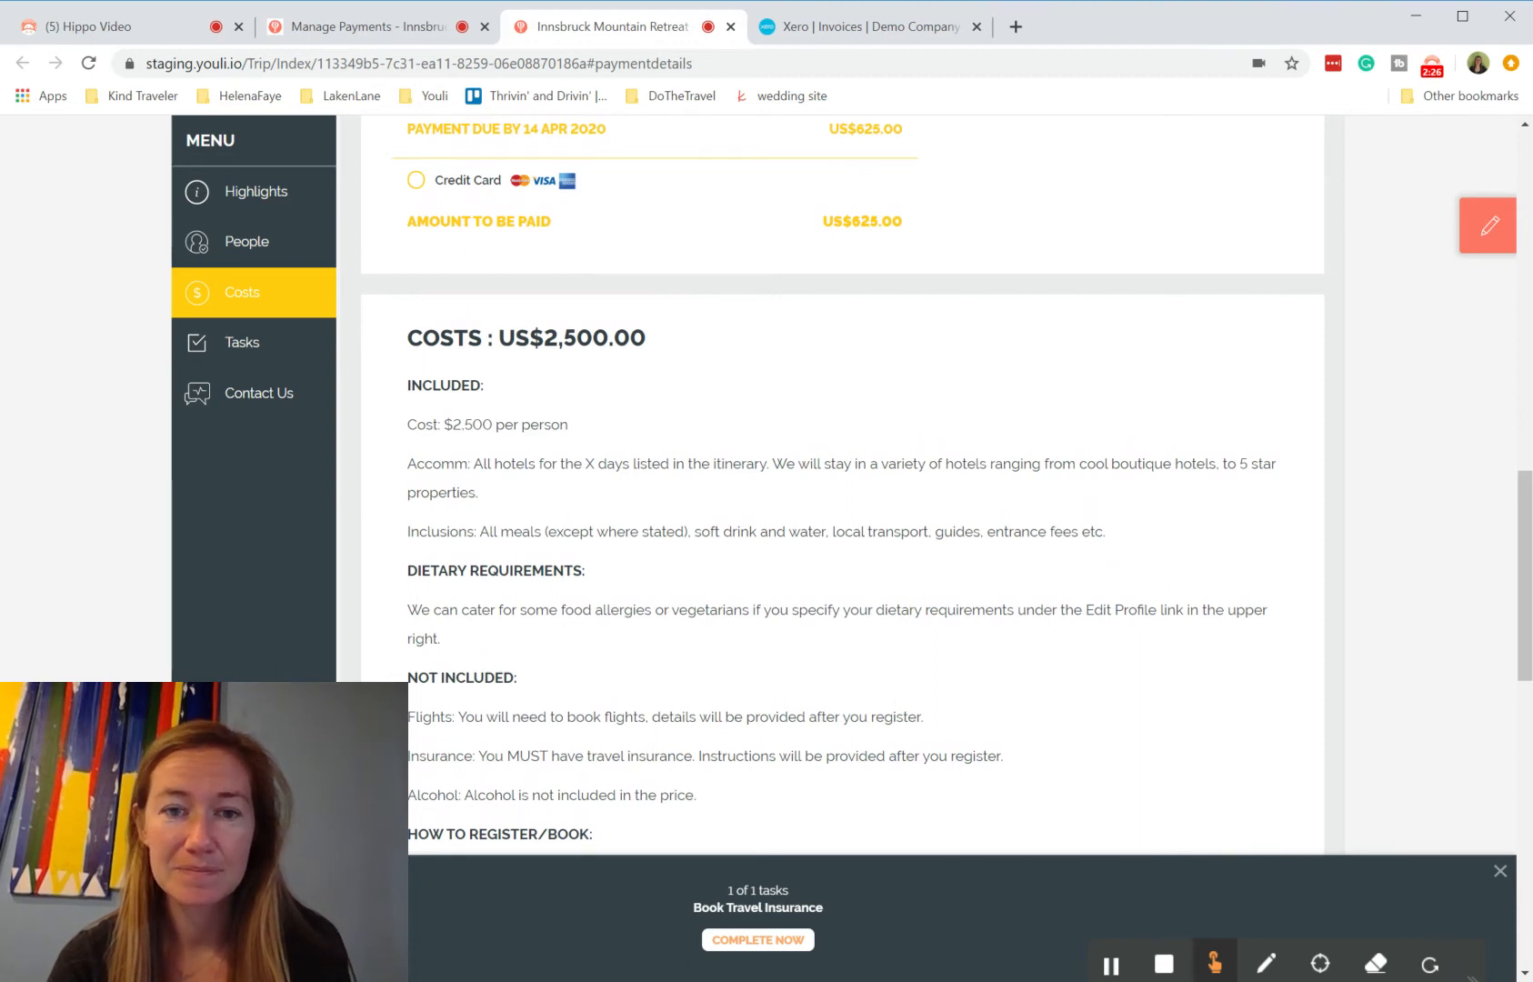
# Step: Return to the planner's payment management, open the received payments list and review each payment's push status
pyautogui.scroll(1, 754, 417)
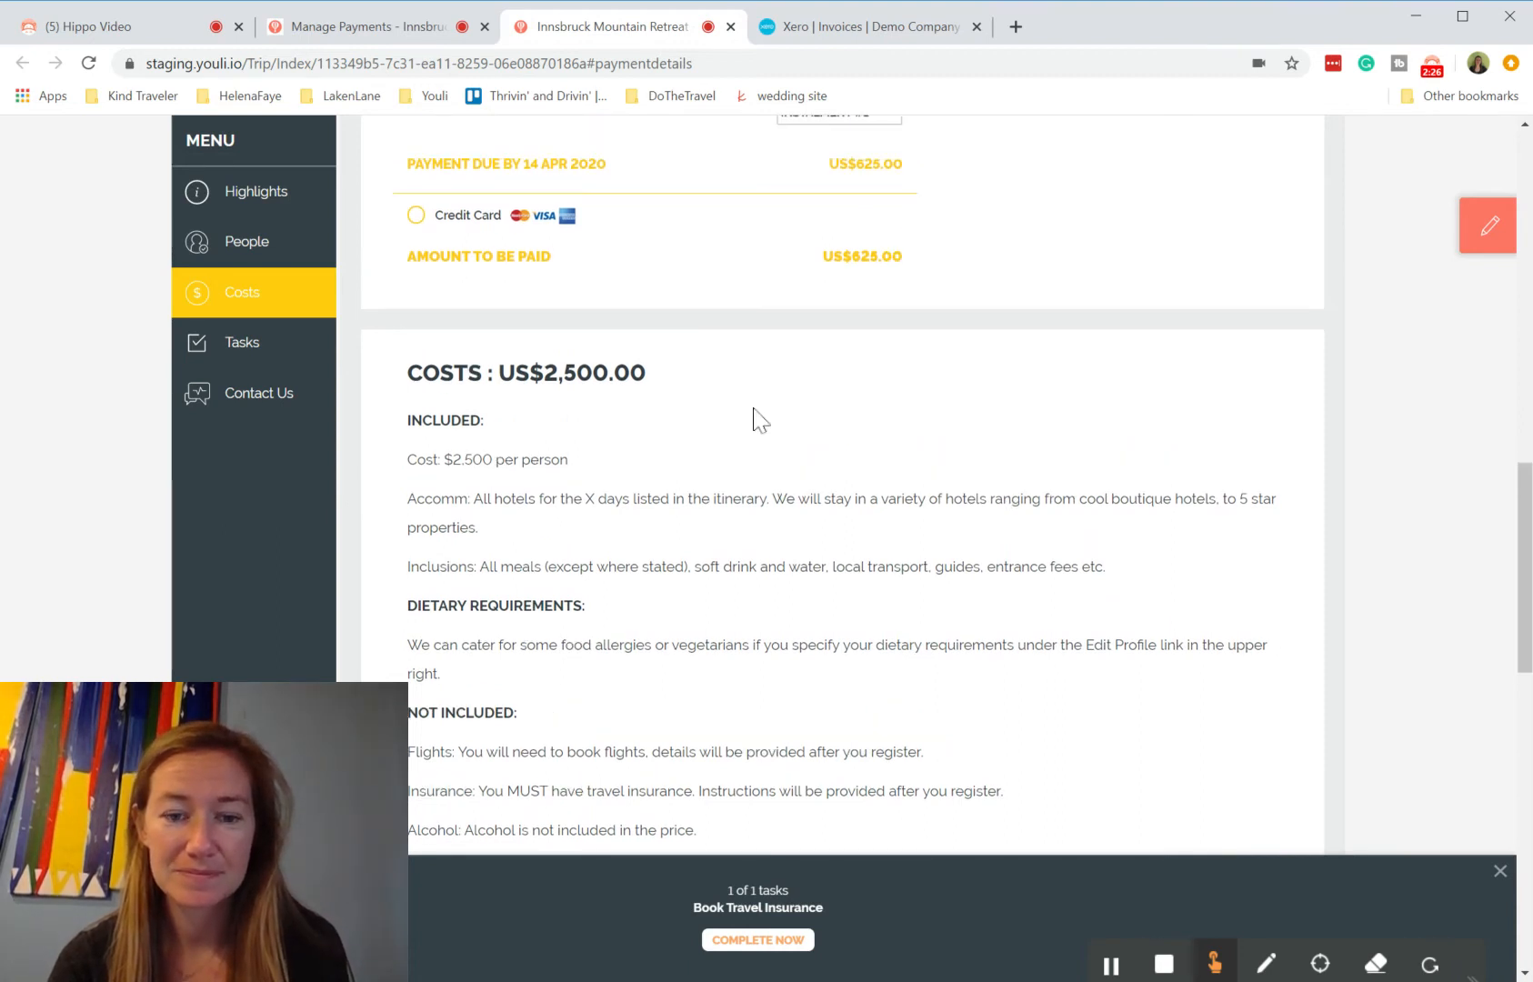
pyautogui.scroll(5, 755, 417)
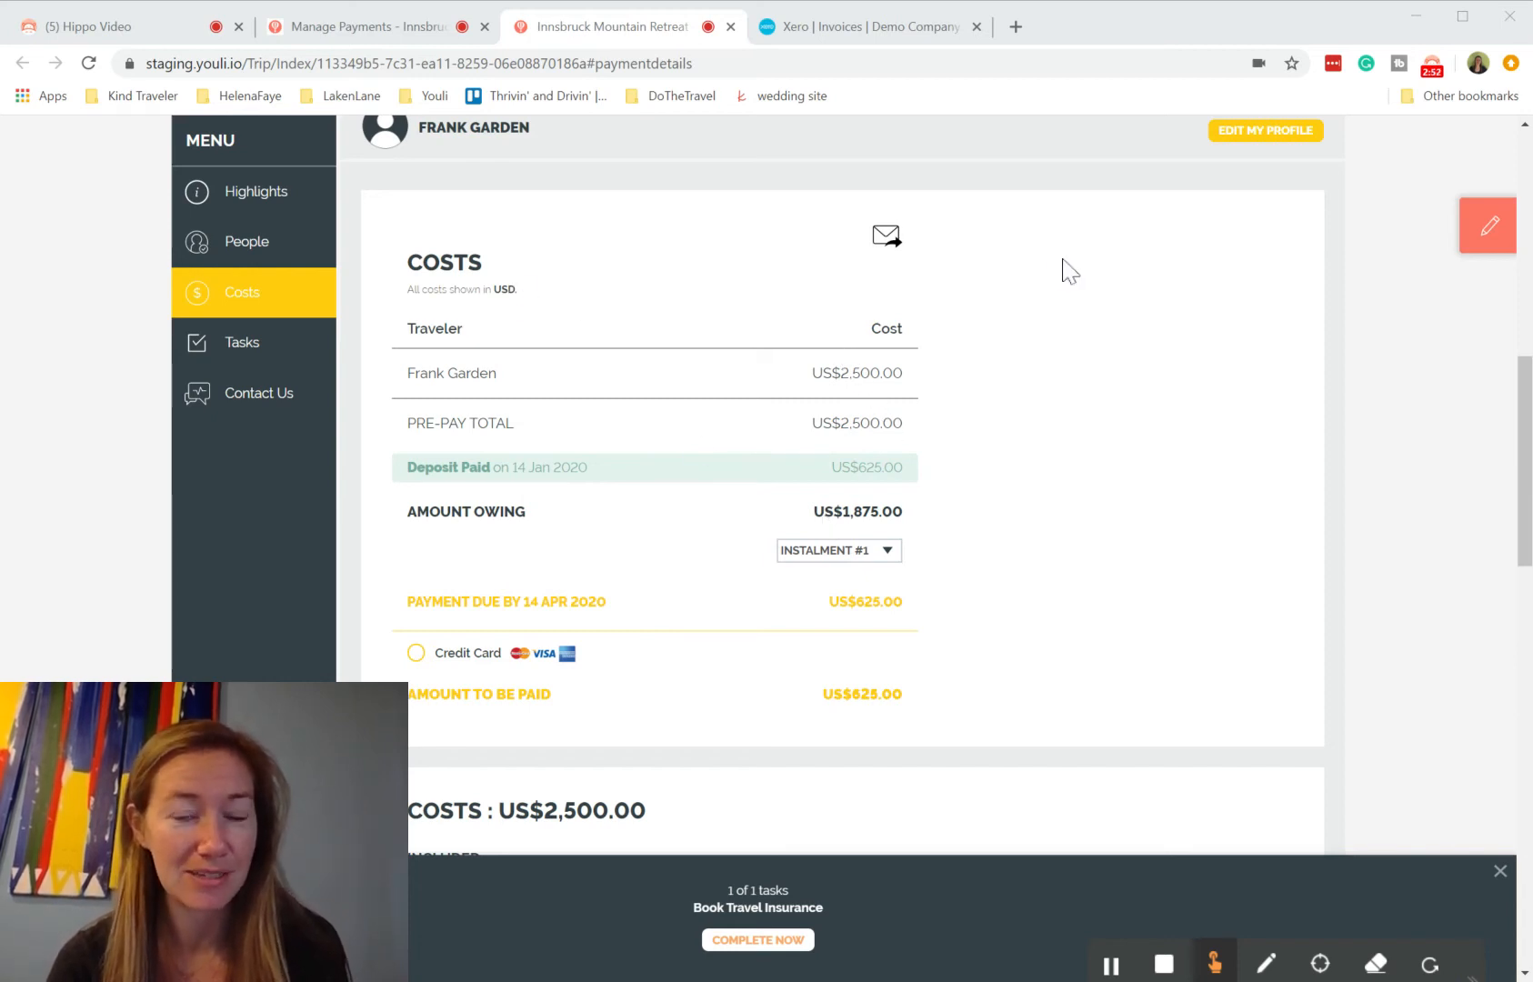
pyautogui.click(1481, 229)
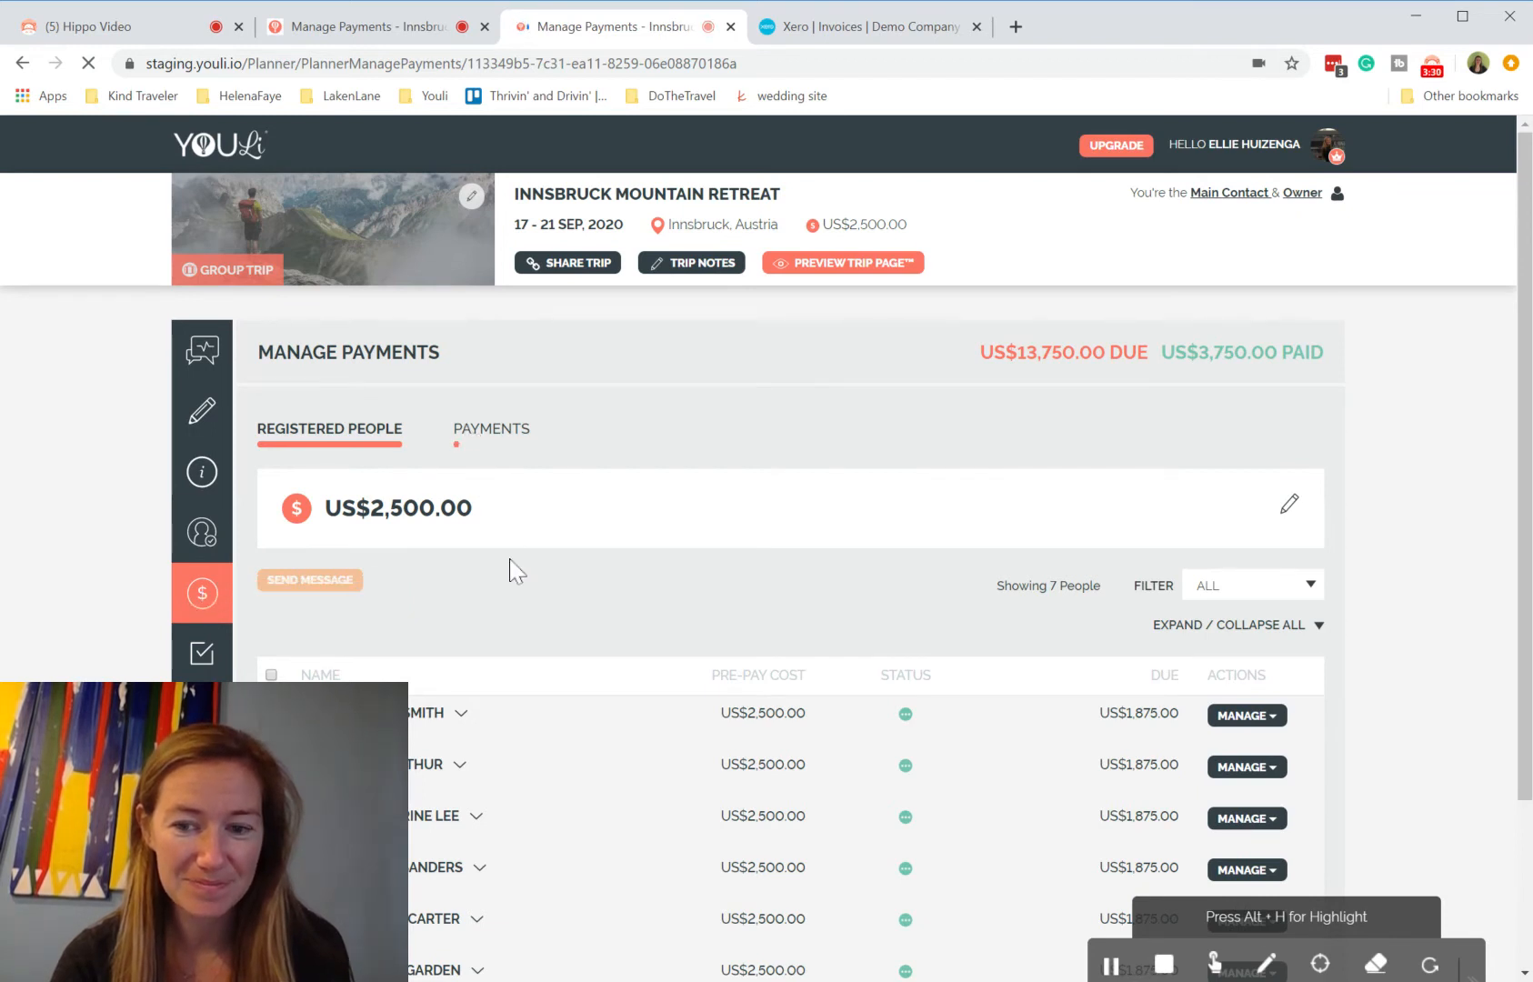
pyautogui.scroll(-3, 510, 569)
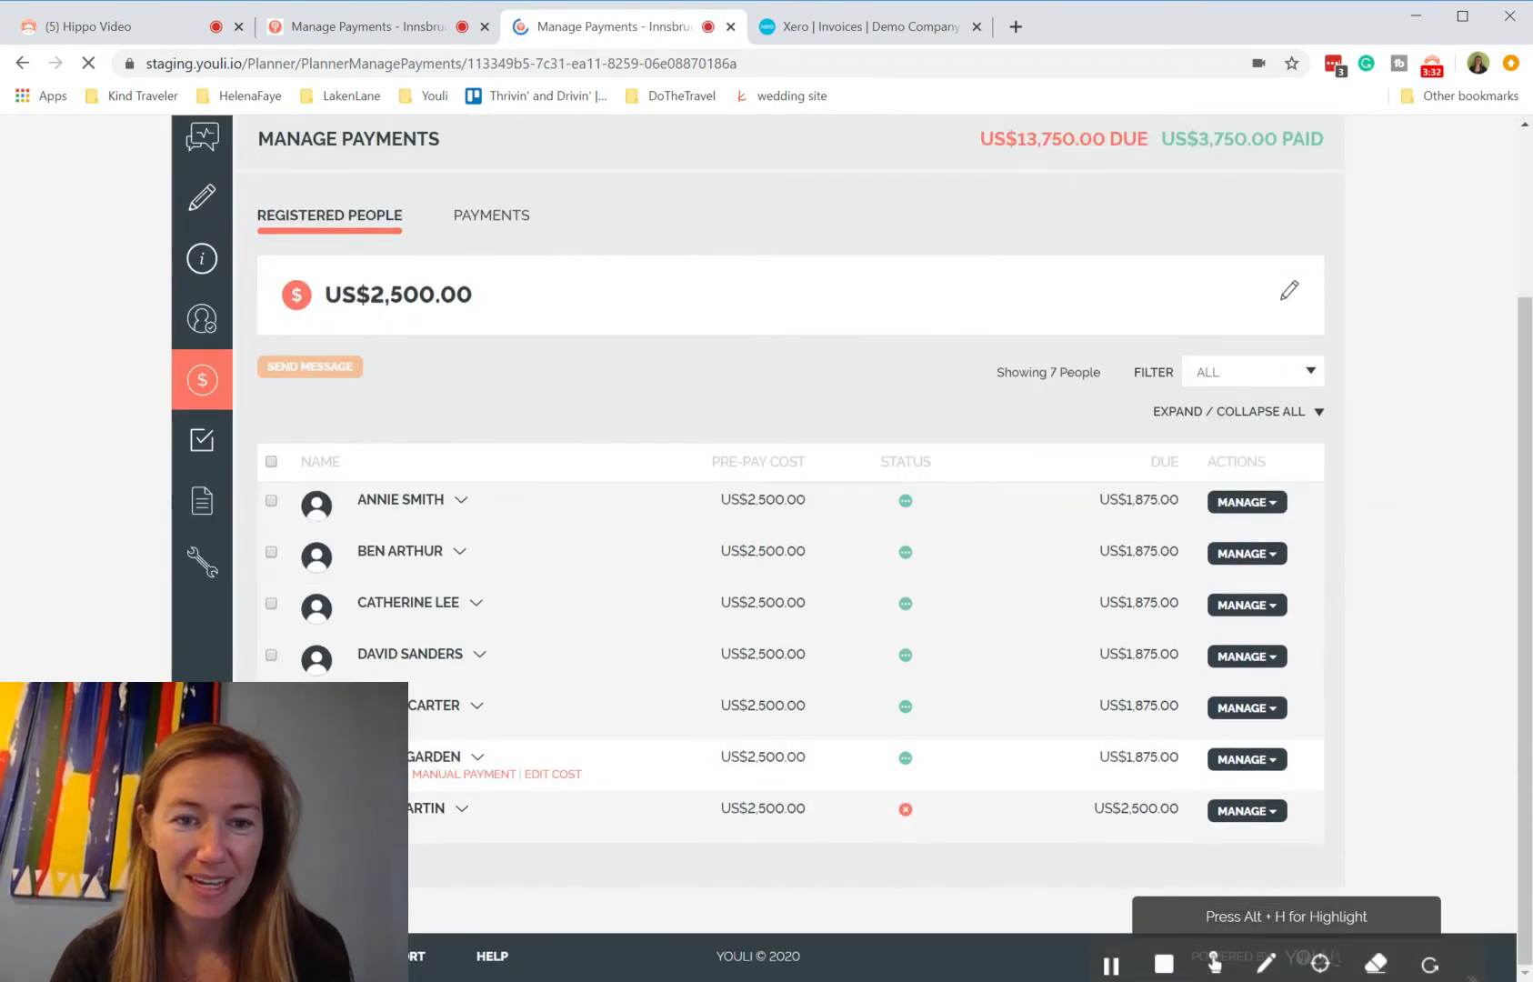
pyautogui.moveTo(903, 761)
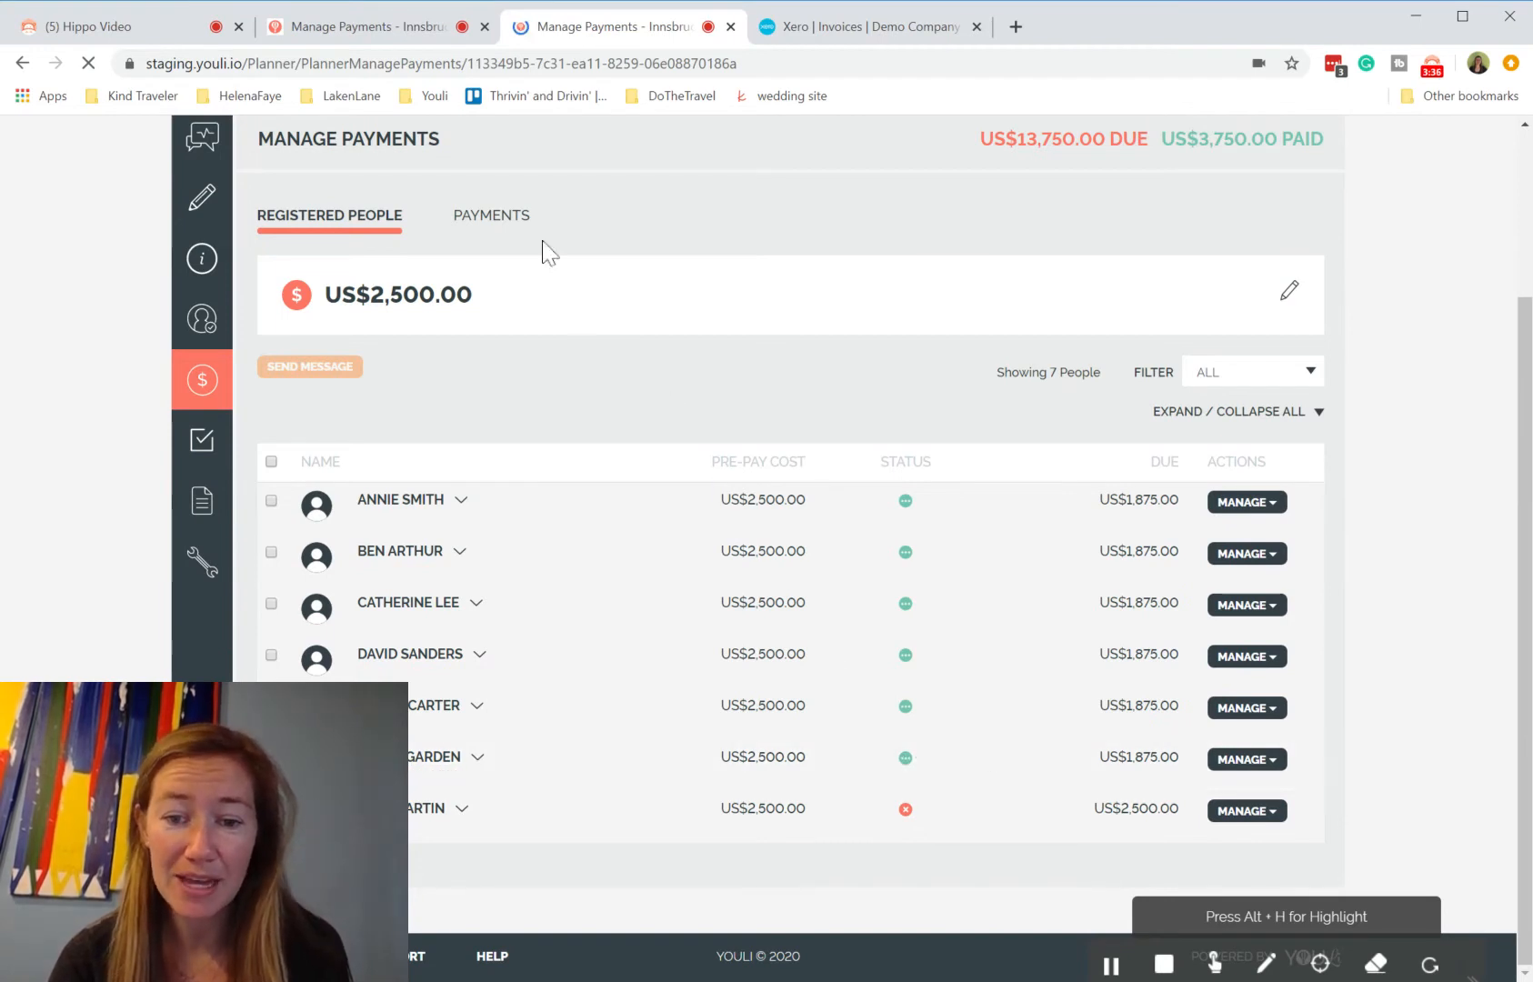
pyautogui.click(514, 222)
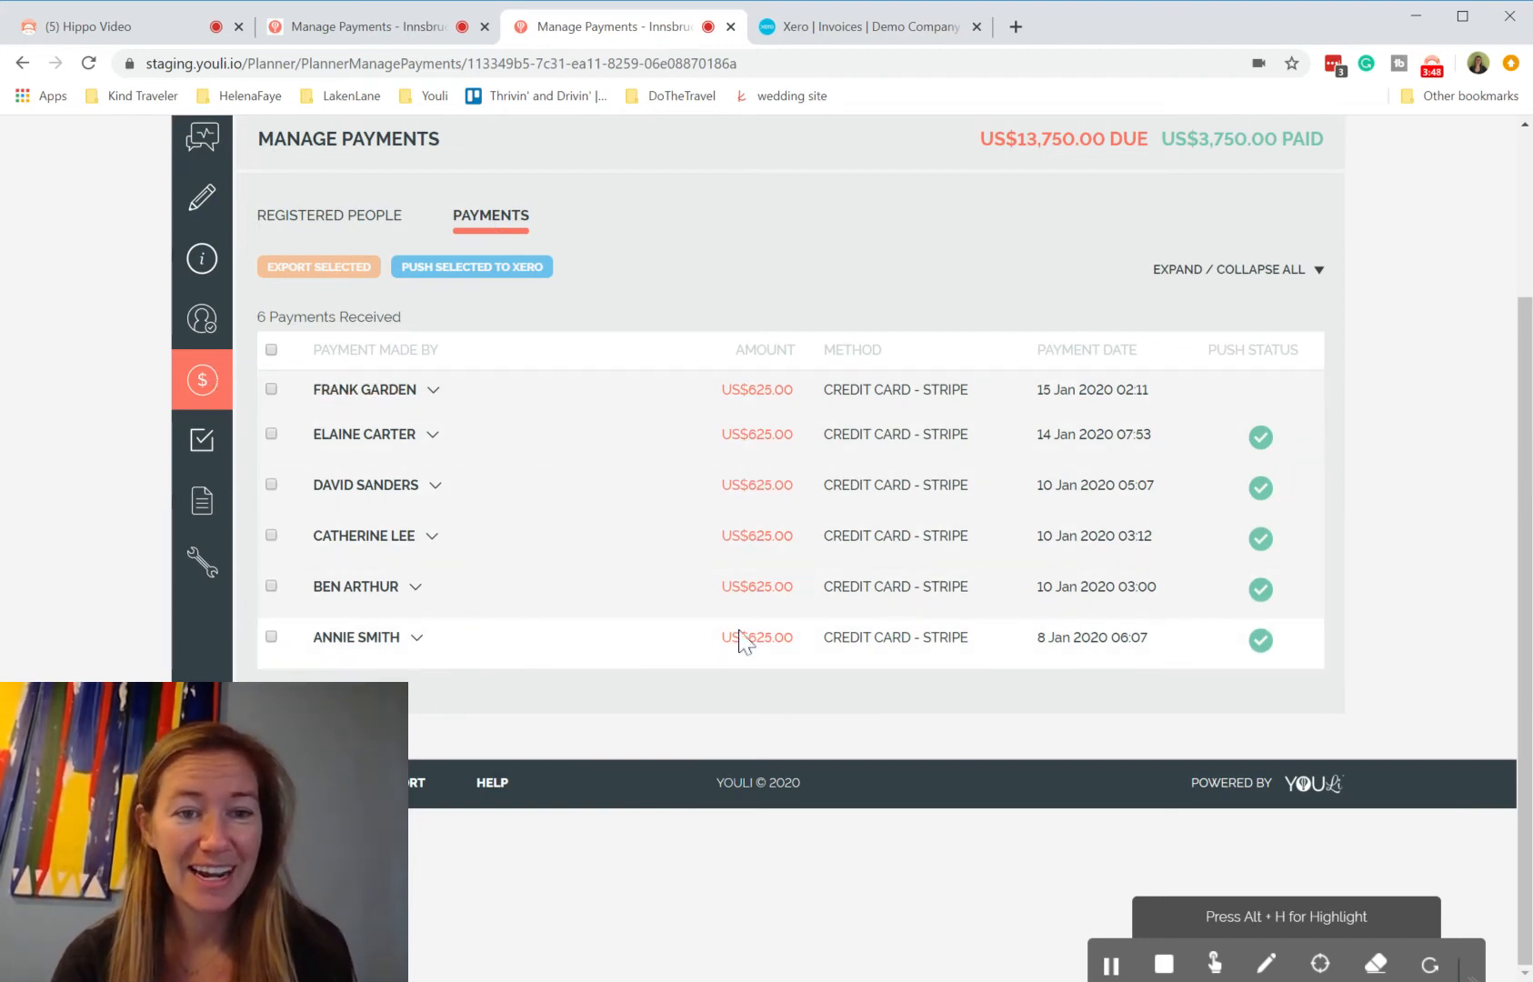
pyautogui.moveTo(1253, 649)
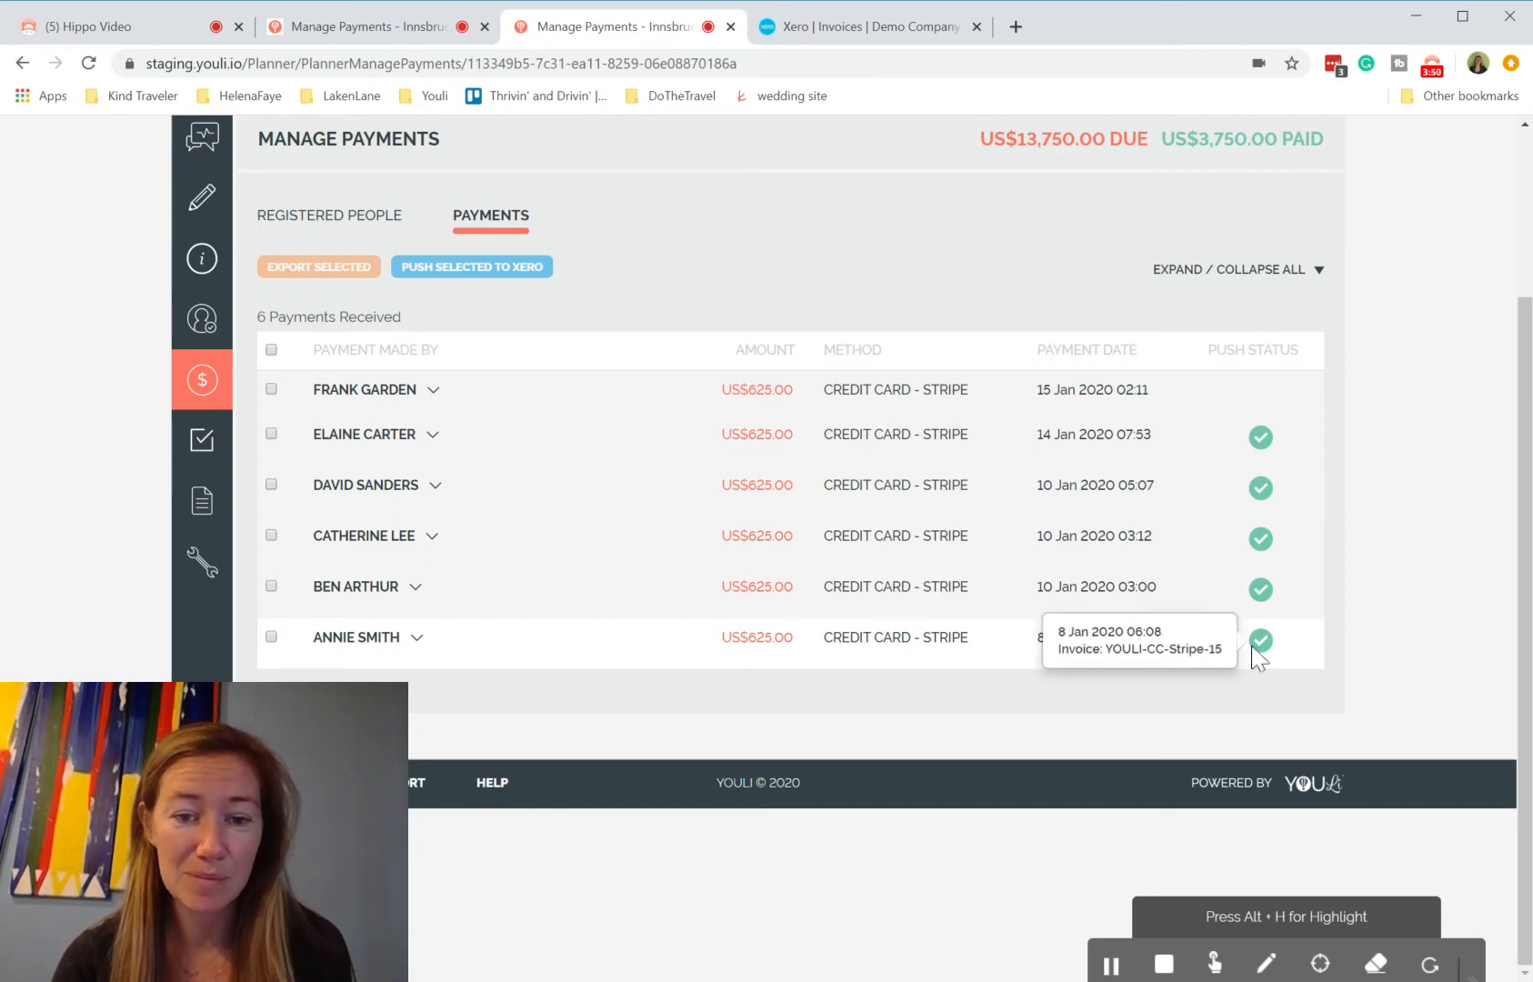
pyautogui.moveTo(1258, 598)
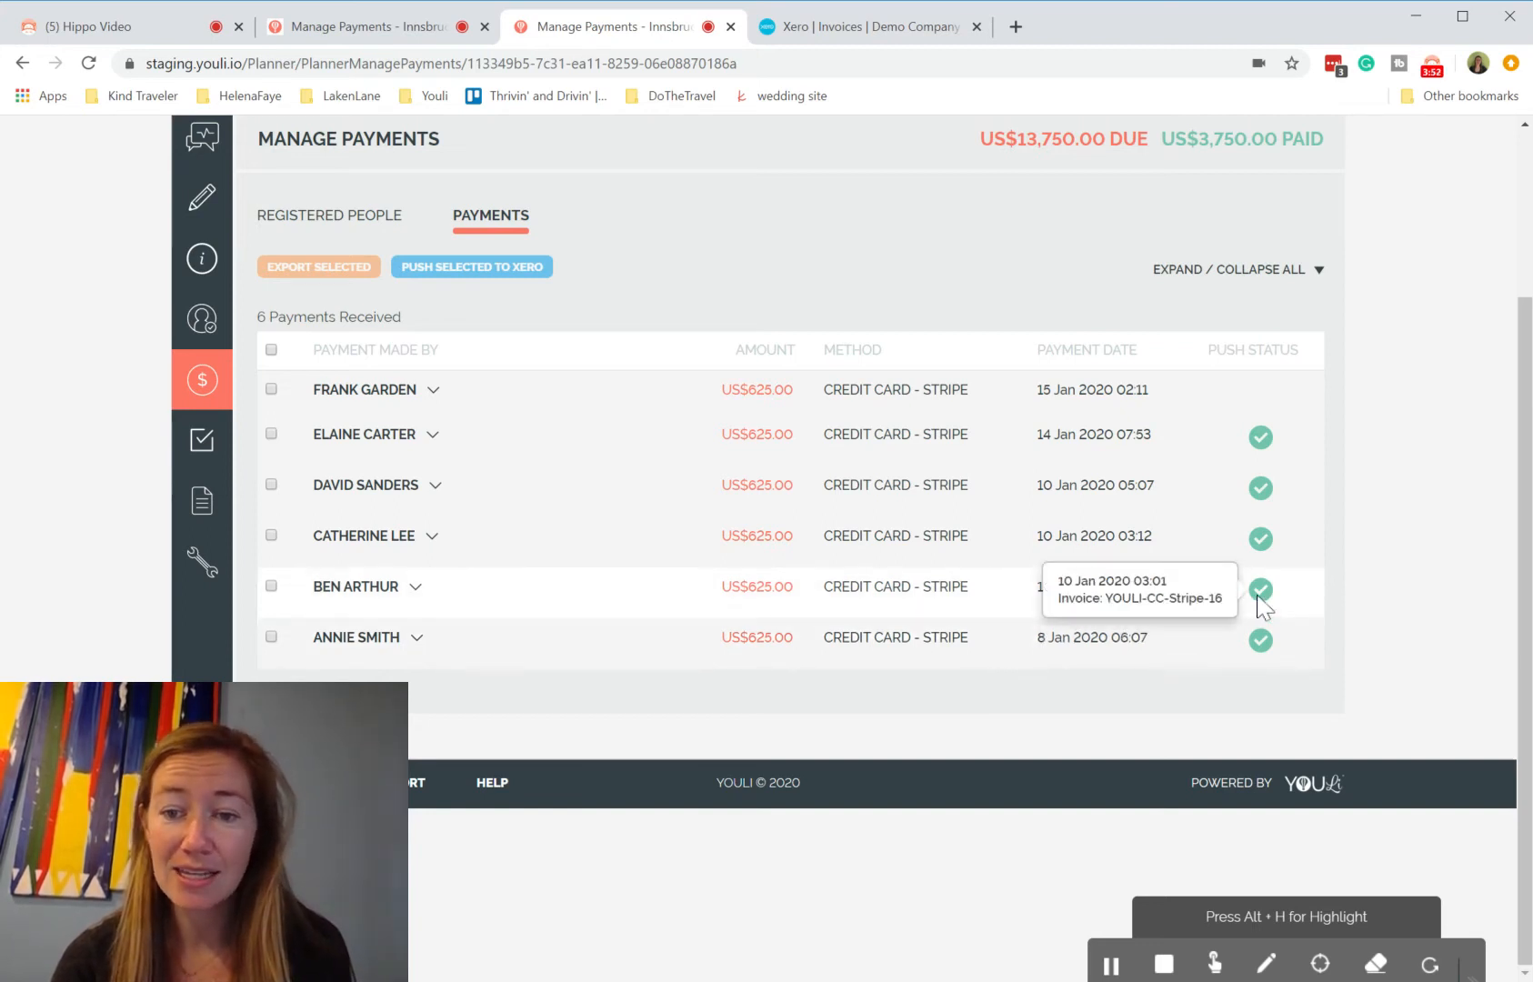
pyautogui.moveTo(1265, 547)
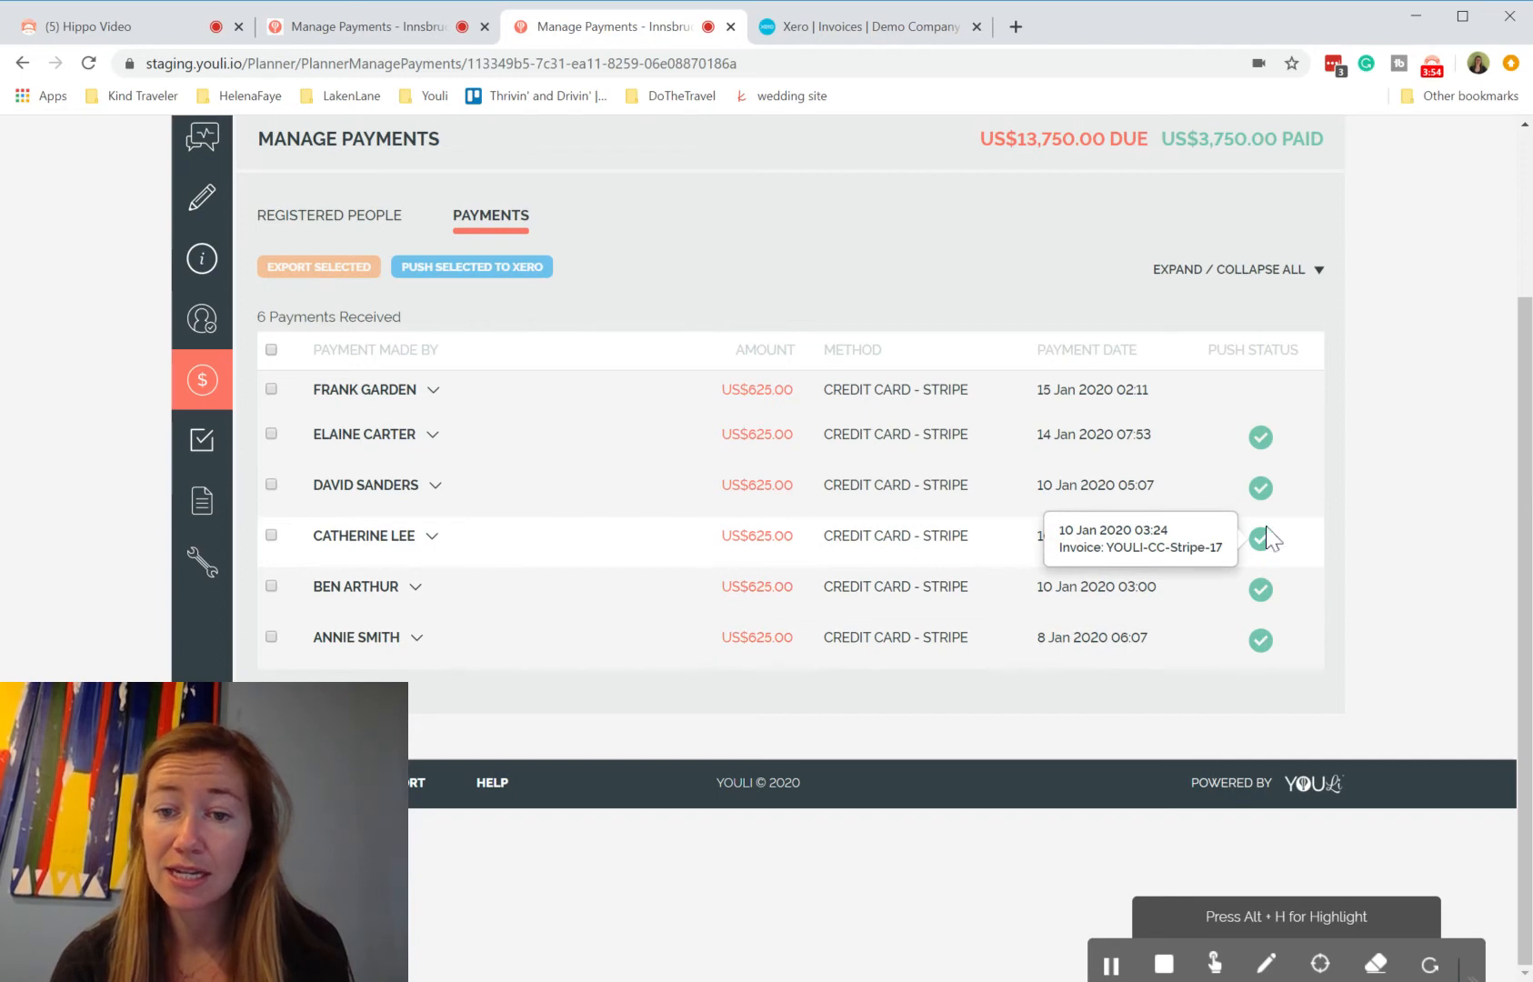
pyautogui.moveTo(1269, 507)
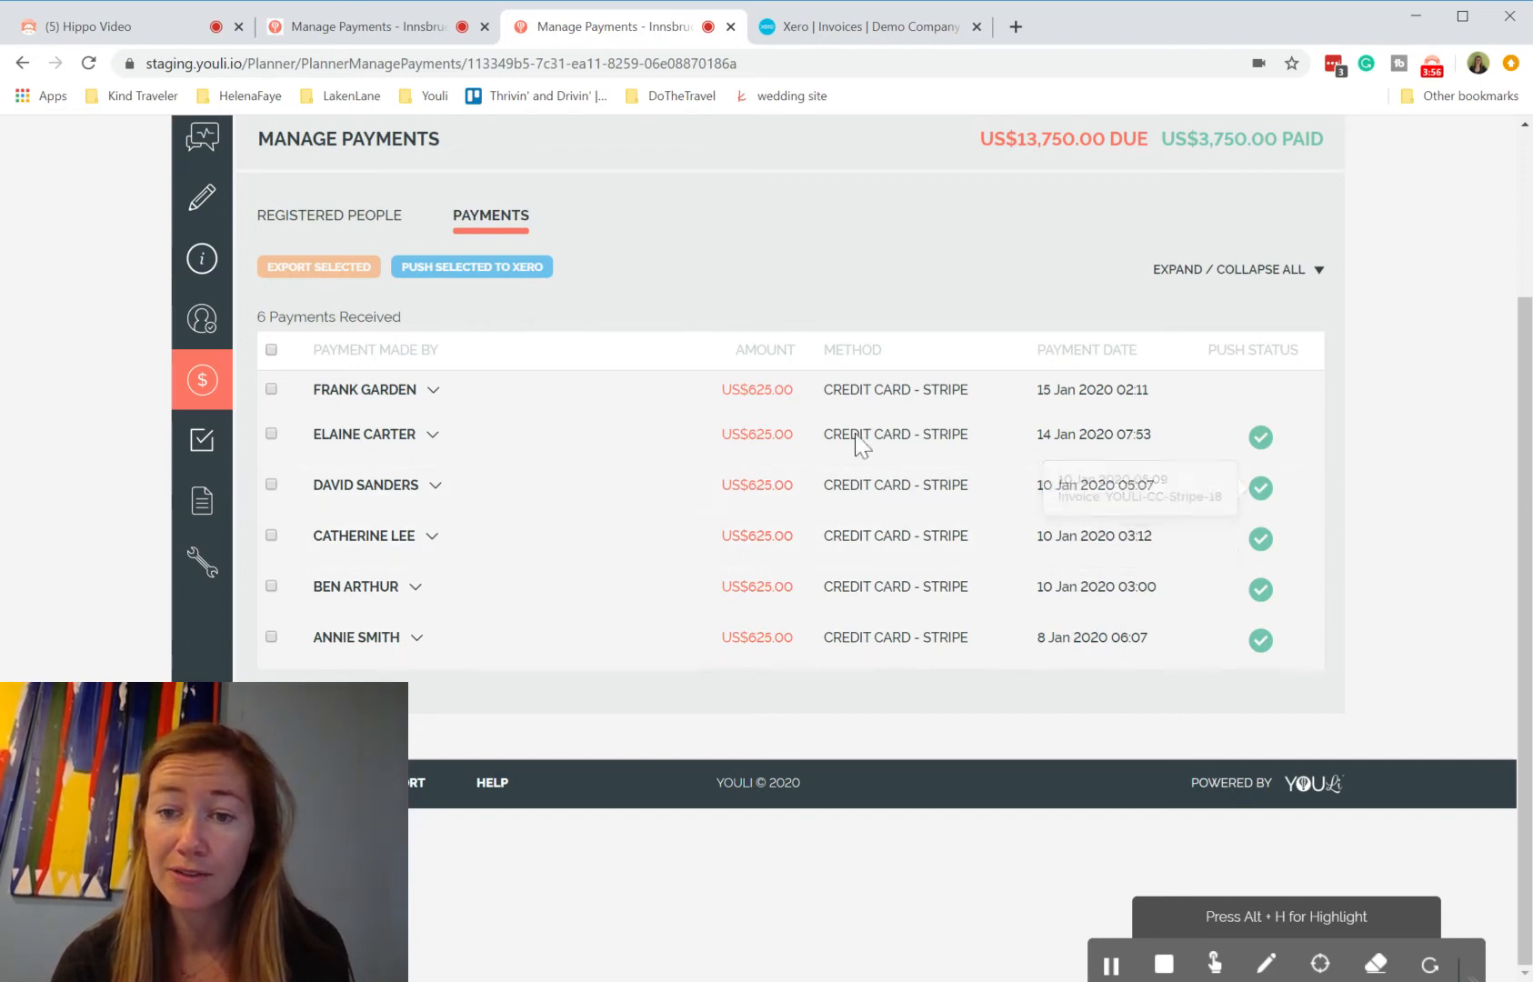
# Step: Select only the newest unpushed payment and push it to Xero, allowing access for 30 mins
pyautogui.click(272, 351)
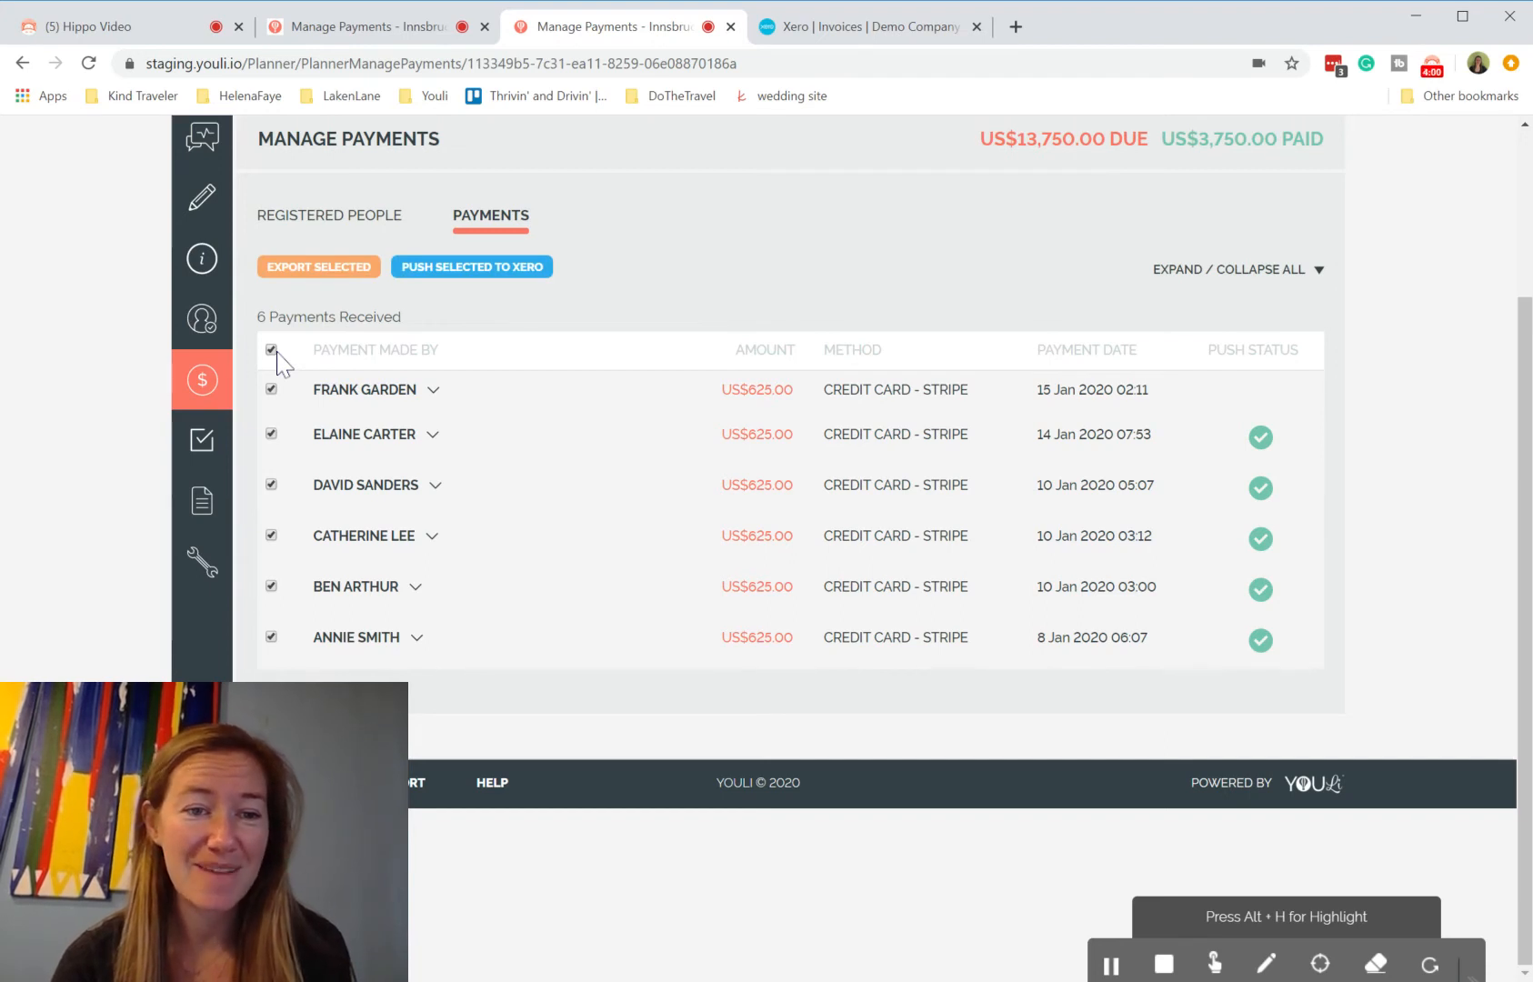
pyautogui.click(272, 351)
pyautogui.click(271, 389)
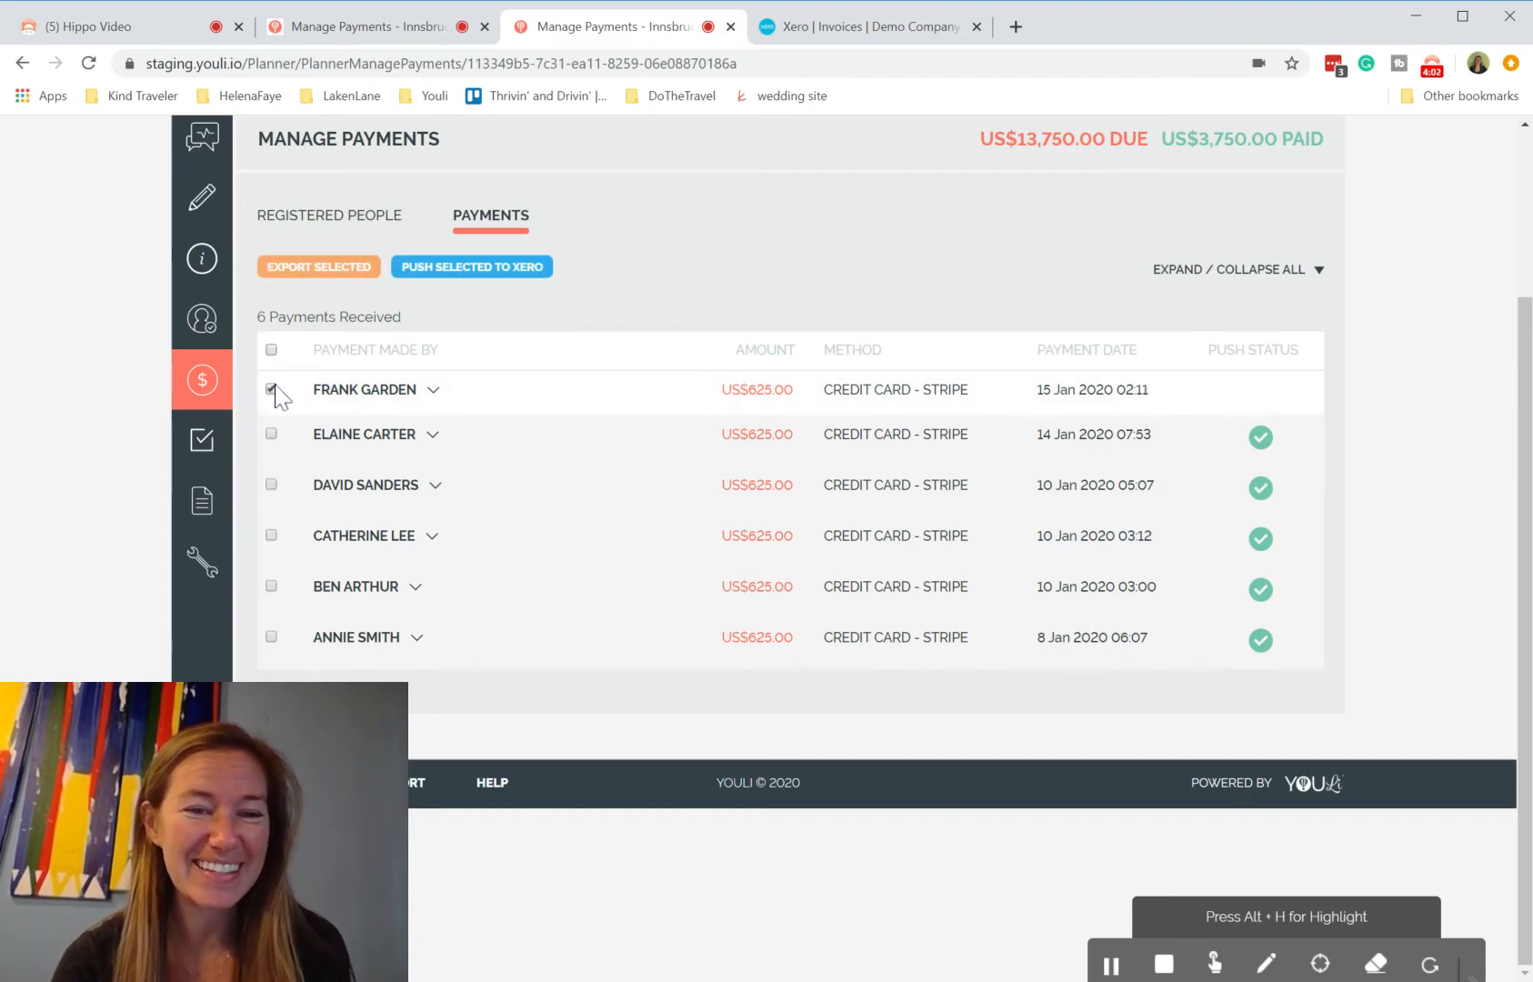
pyautogui.click(486, 276)
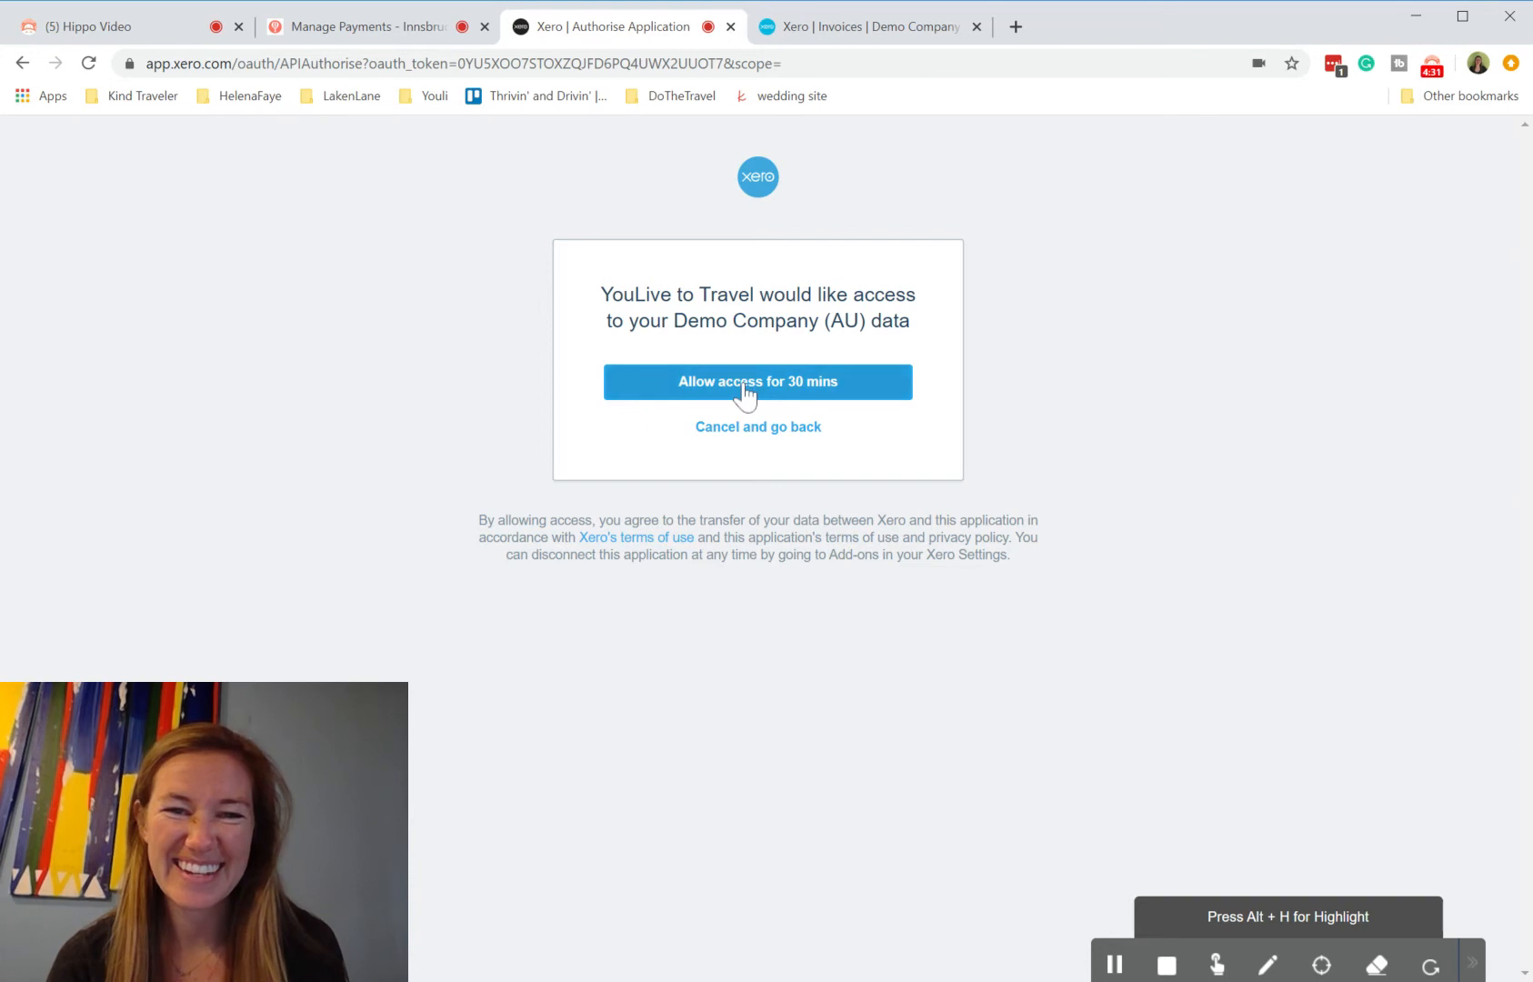
pyautogui.click(745, 390)
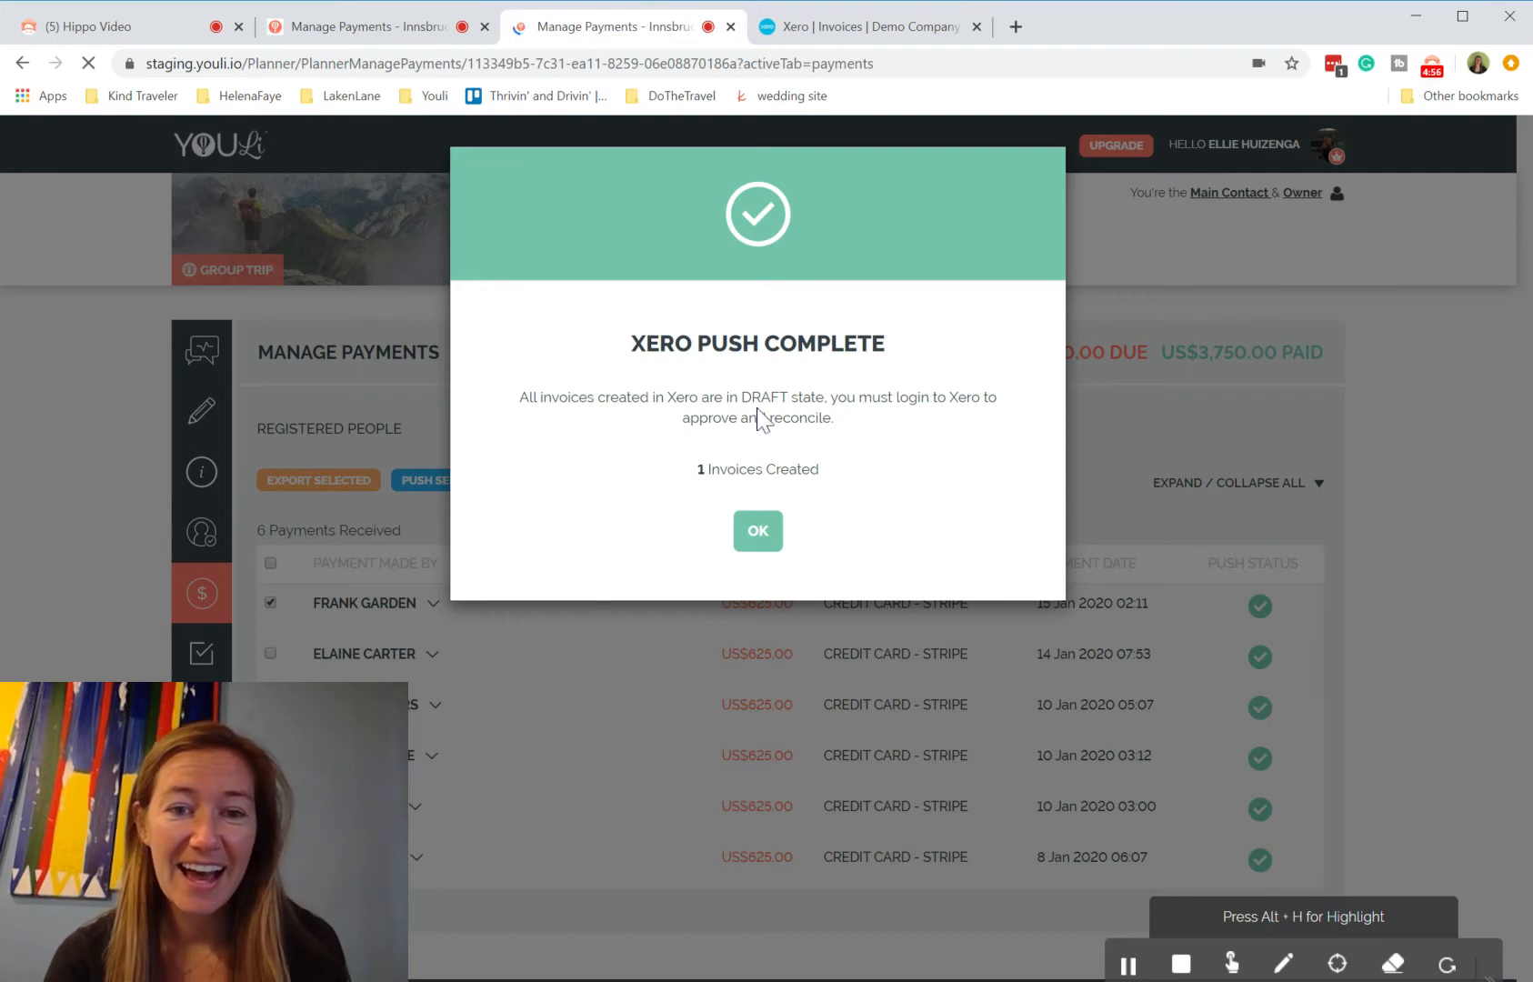
# Step: Close the push confirmation and expand the pushed payment's breakdown
pyautogui.moveTo(741, 397); pyautogui.dragTo(823, 420)
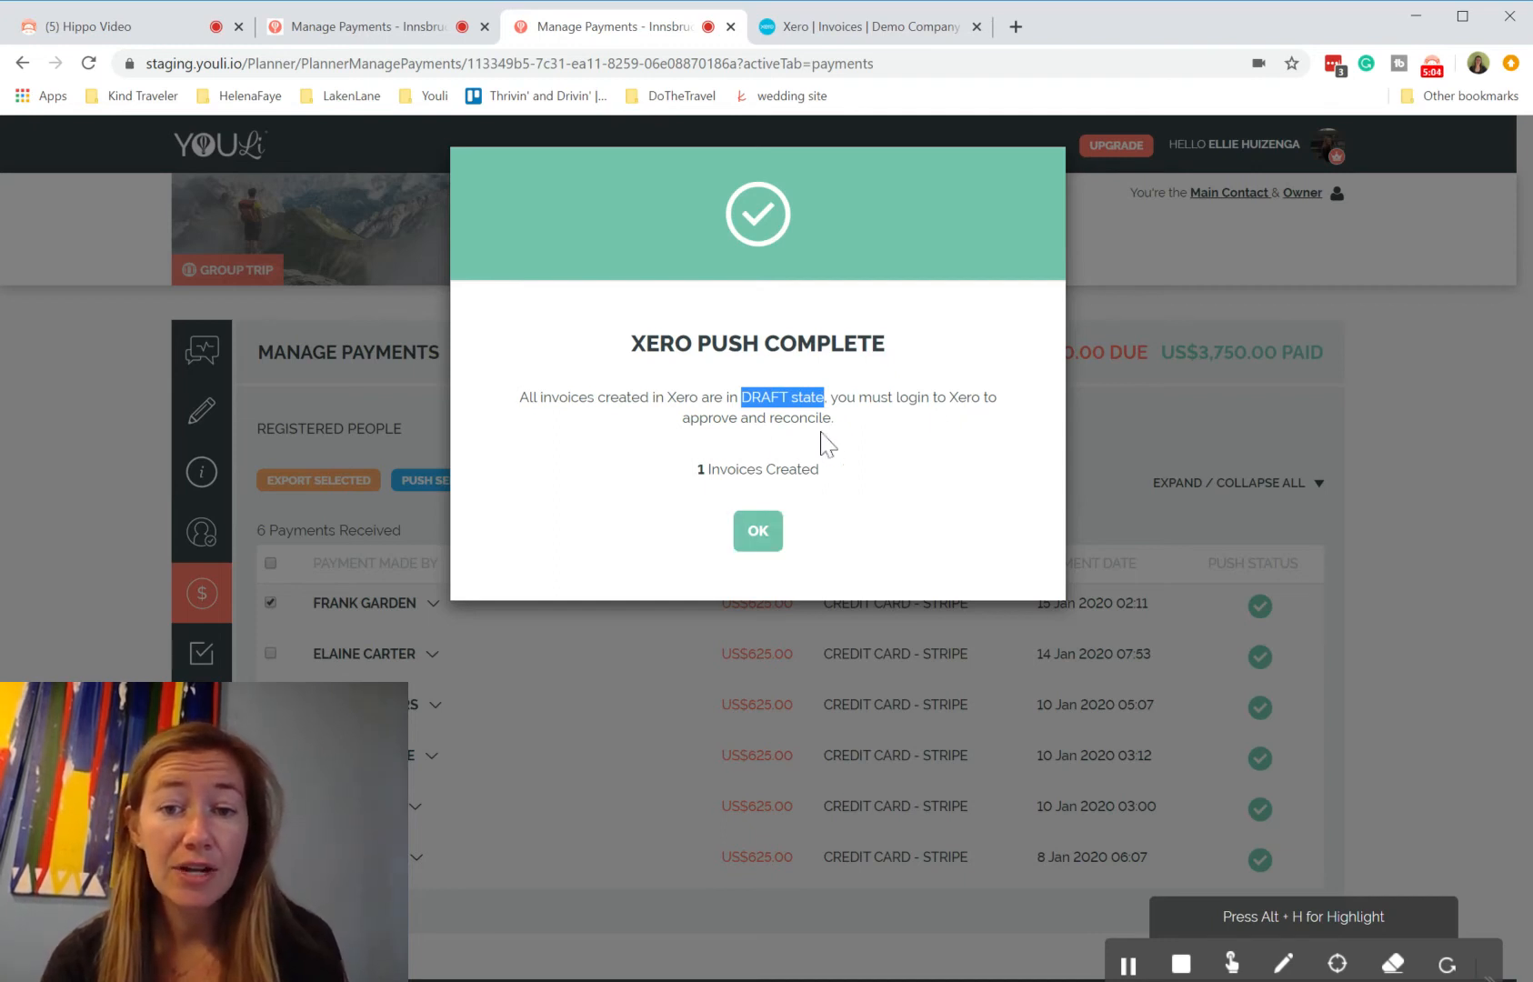
pyautogui.click(759, 537)
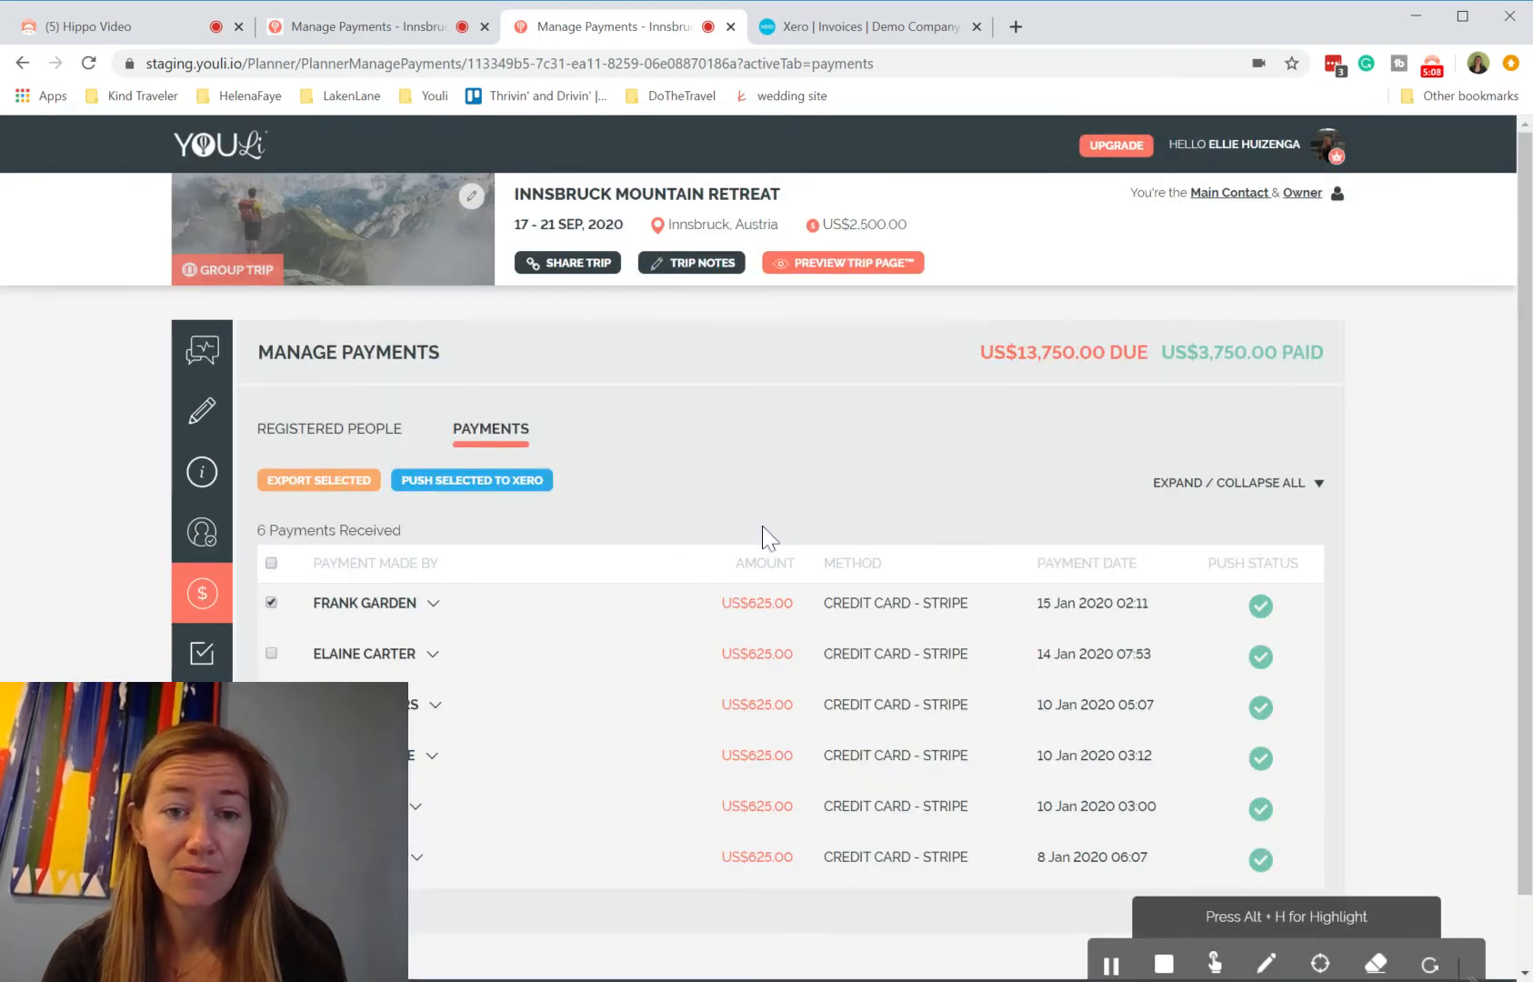
pyautogui.click(433, 605)
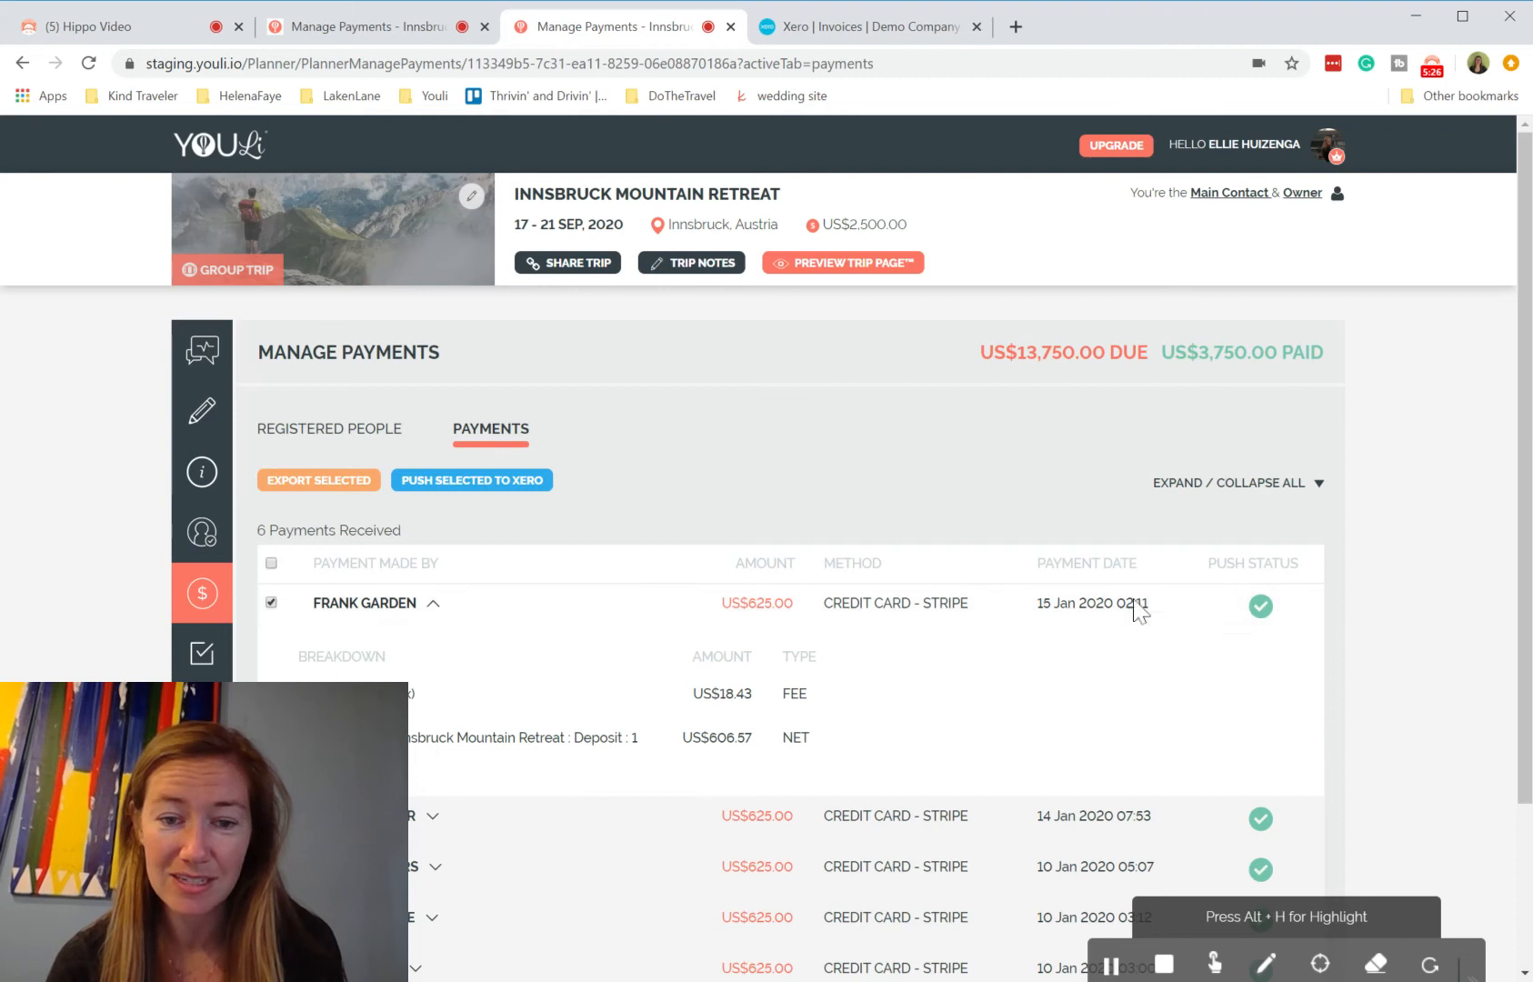
pyautogui.moveTo(1261, 609)
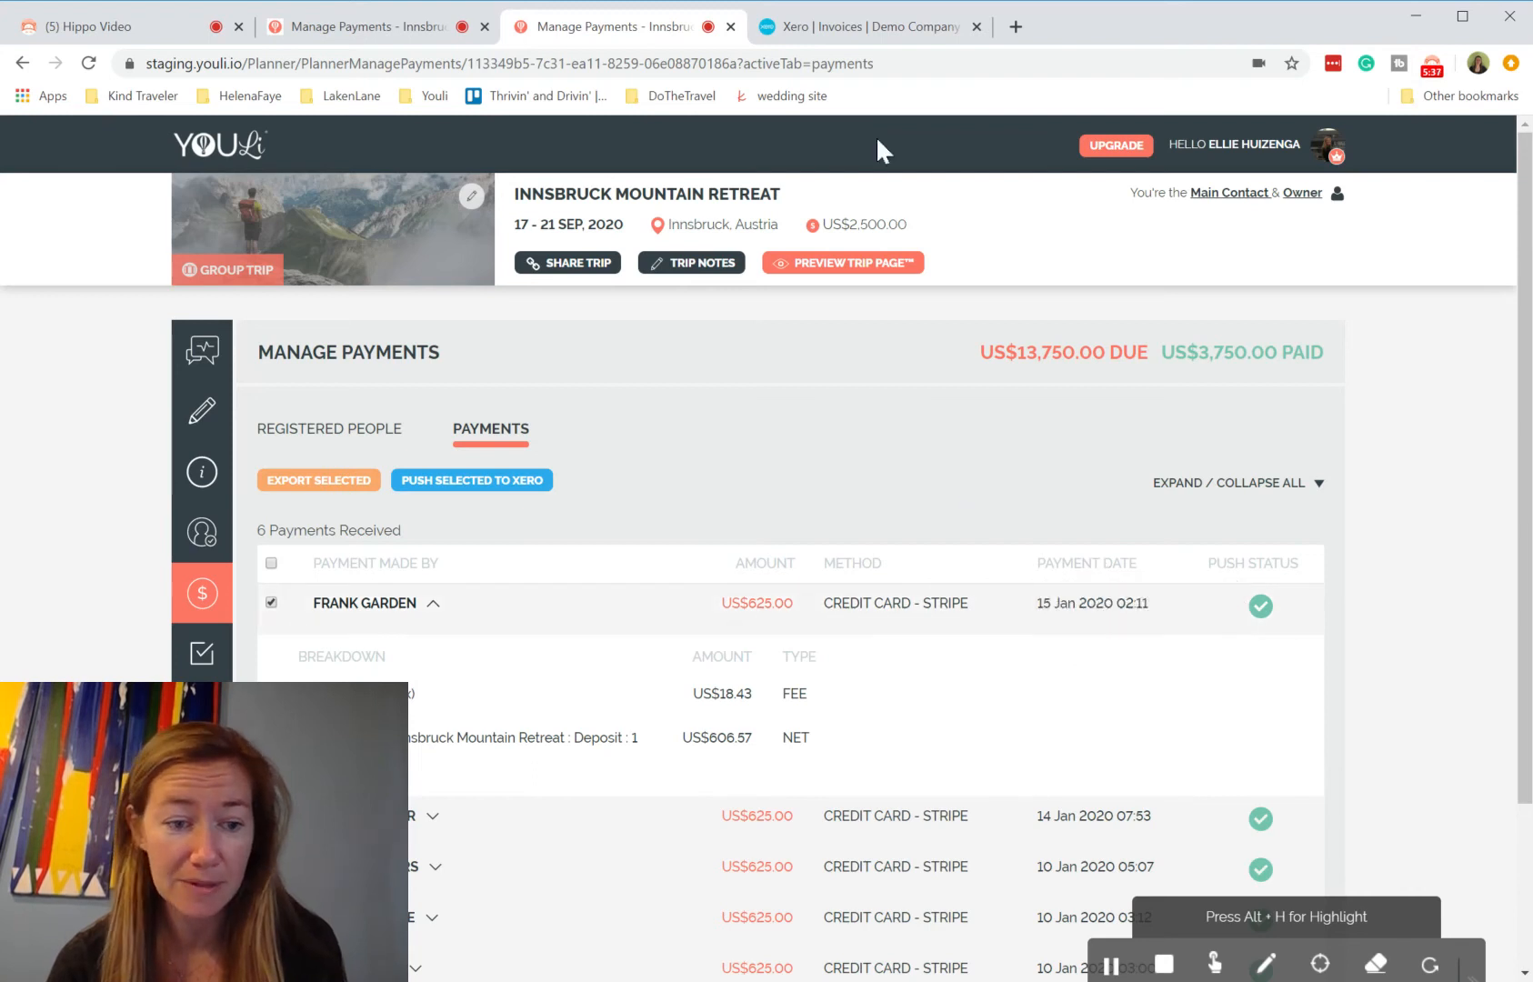
# Step: Switch to Xero and open the draft invoice YOULI-CC-Stripe-20 from the draft invoices list
pyautogui.click(843, 41)
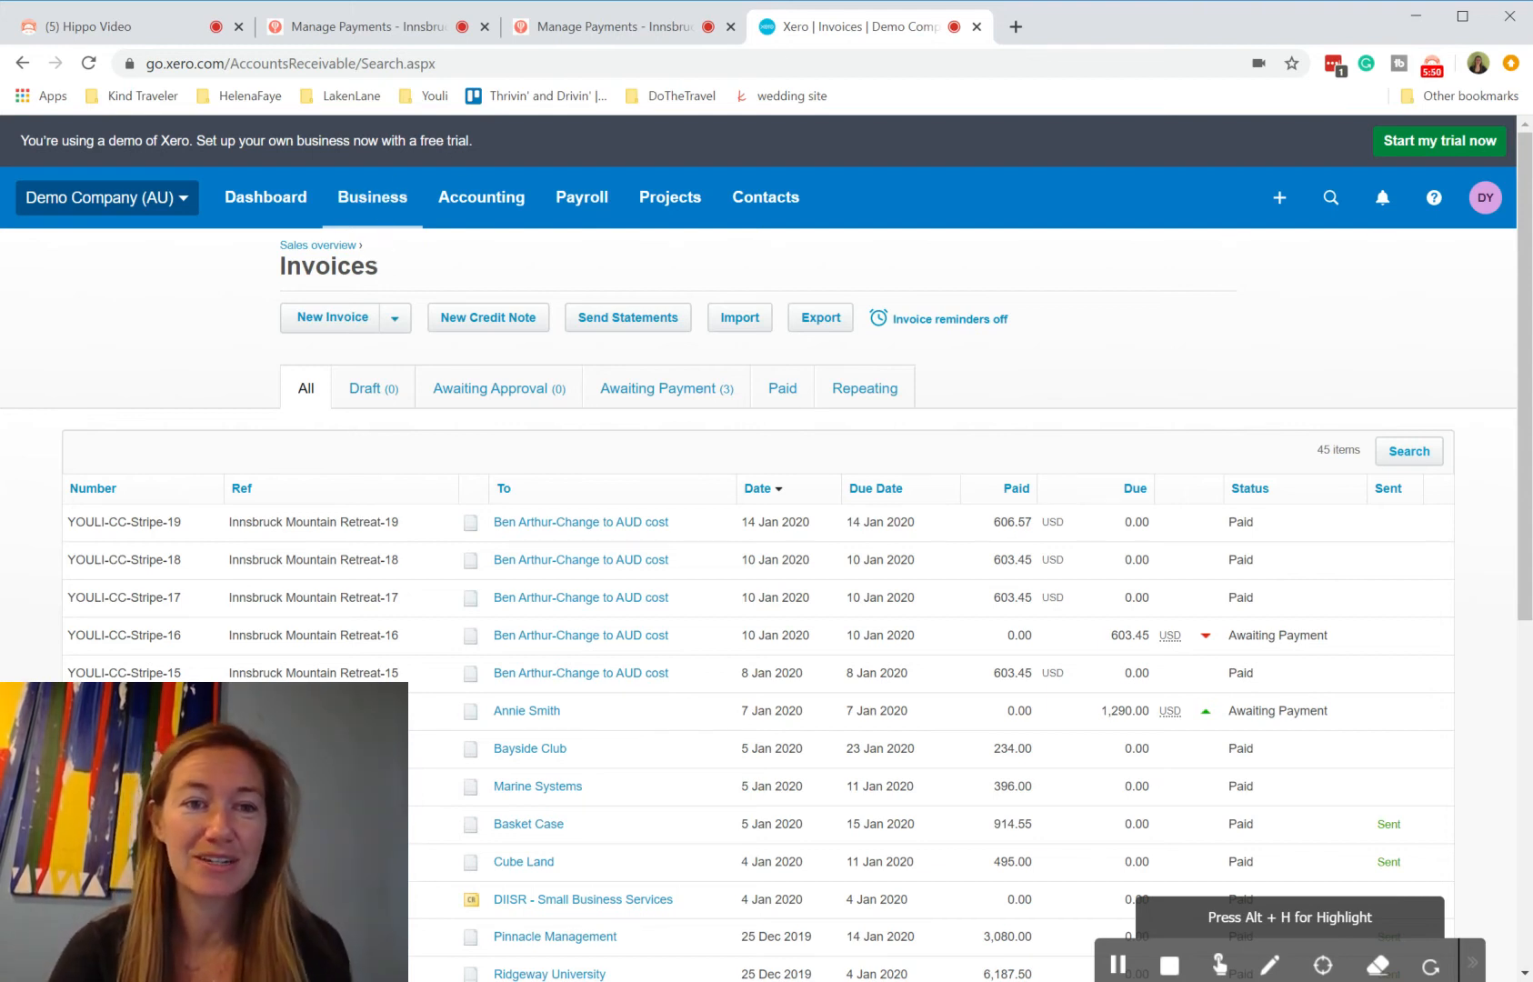
pyautogui.click(369, 391)
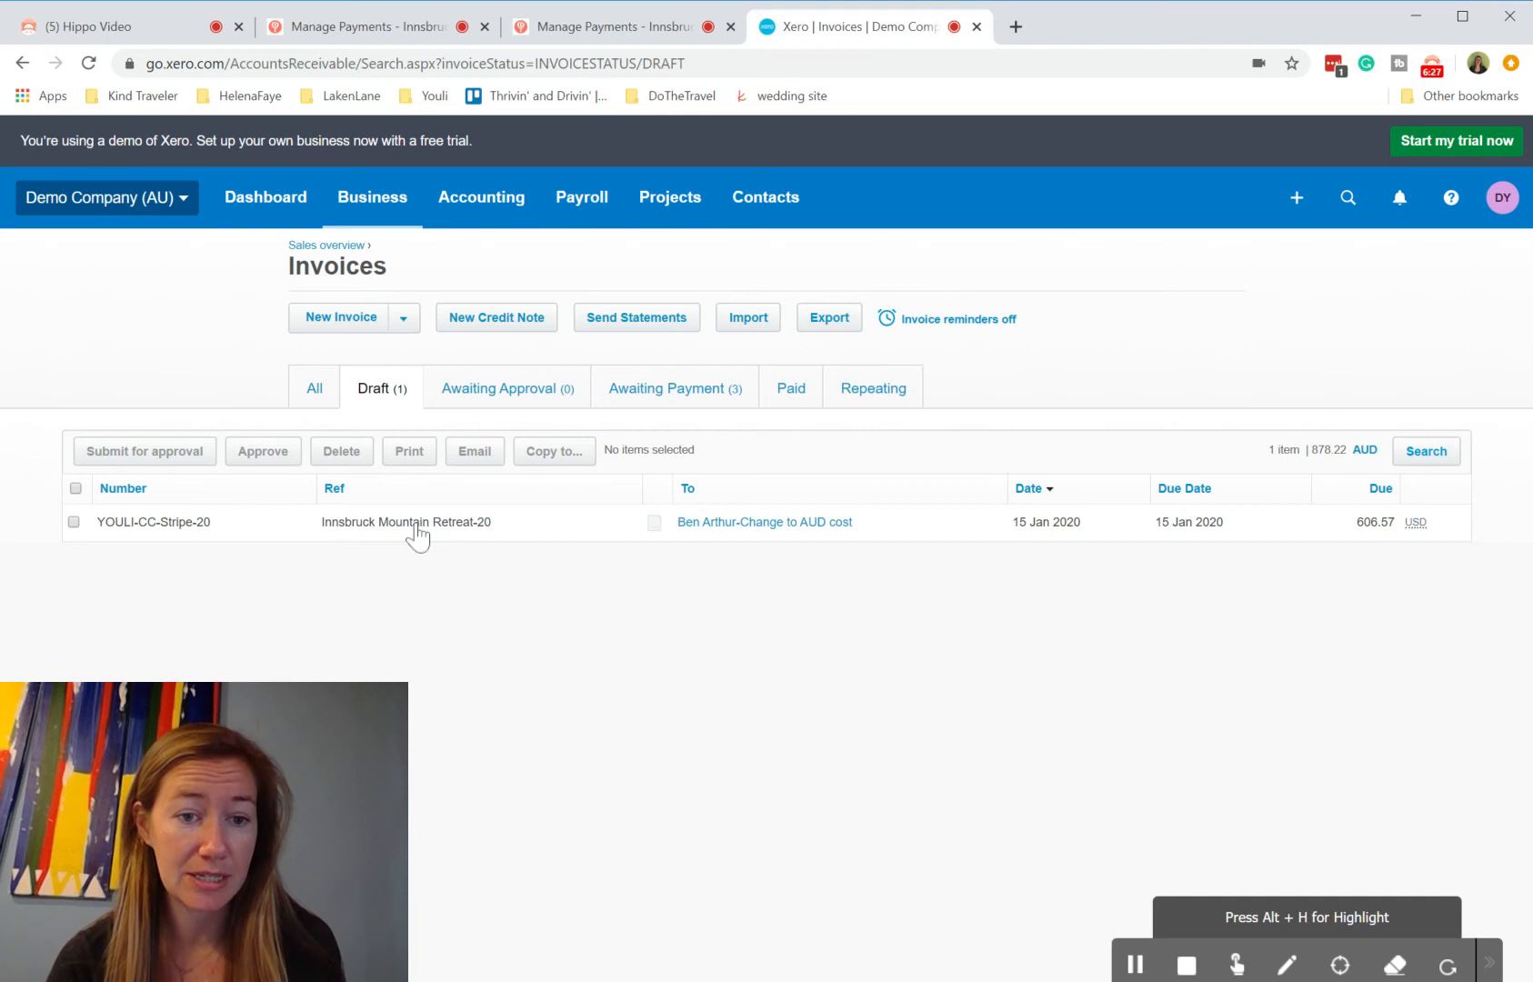
pyautogui.click(180, 529)
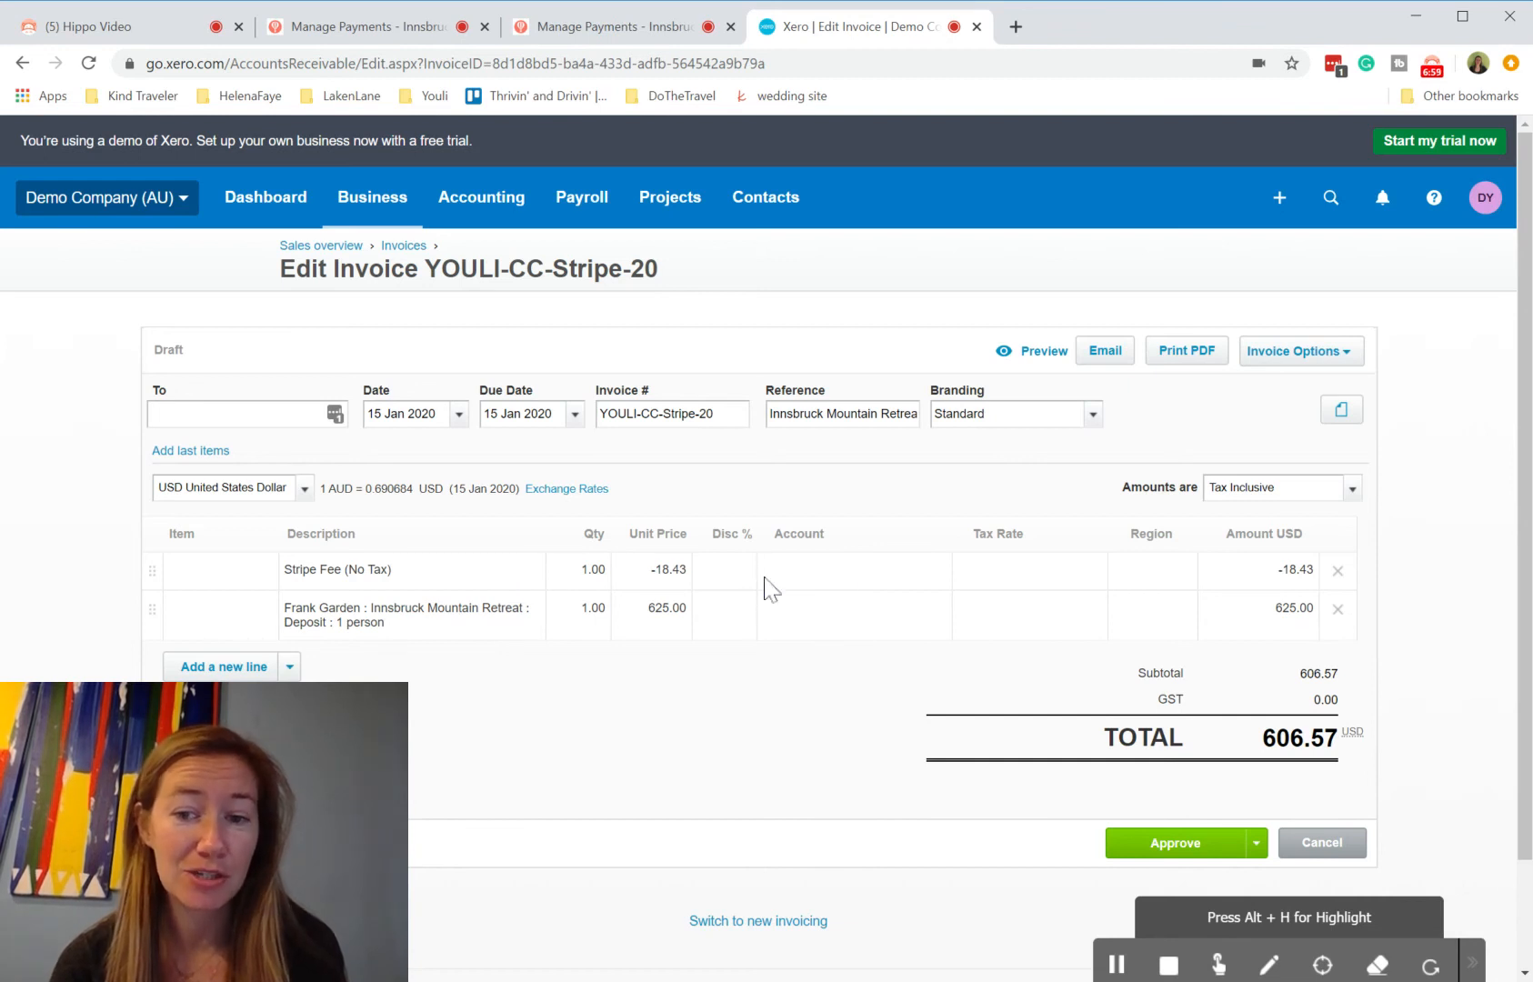
# Step: Assign the account 404 - Bank Fees to the Stripe Fee line of the invoice
pyautogui.click(879, 582)
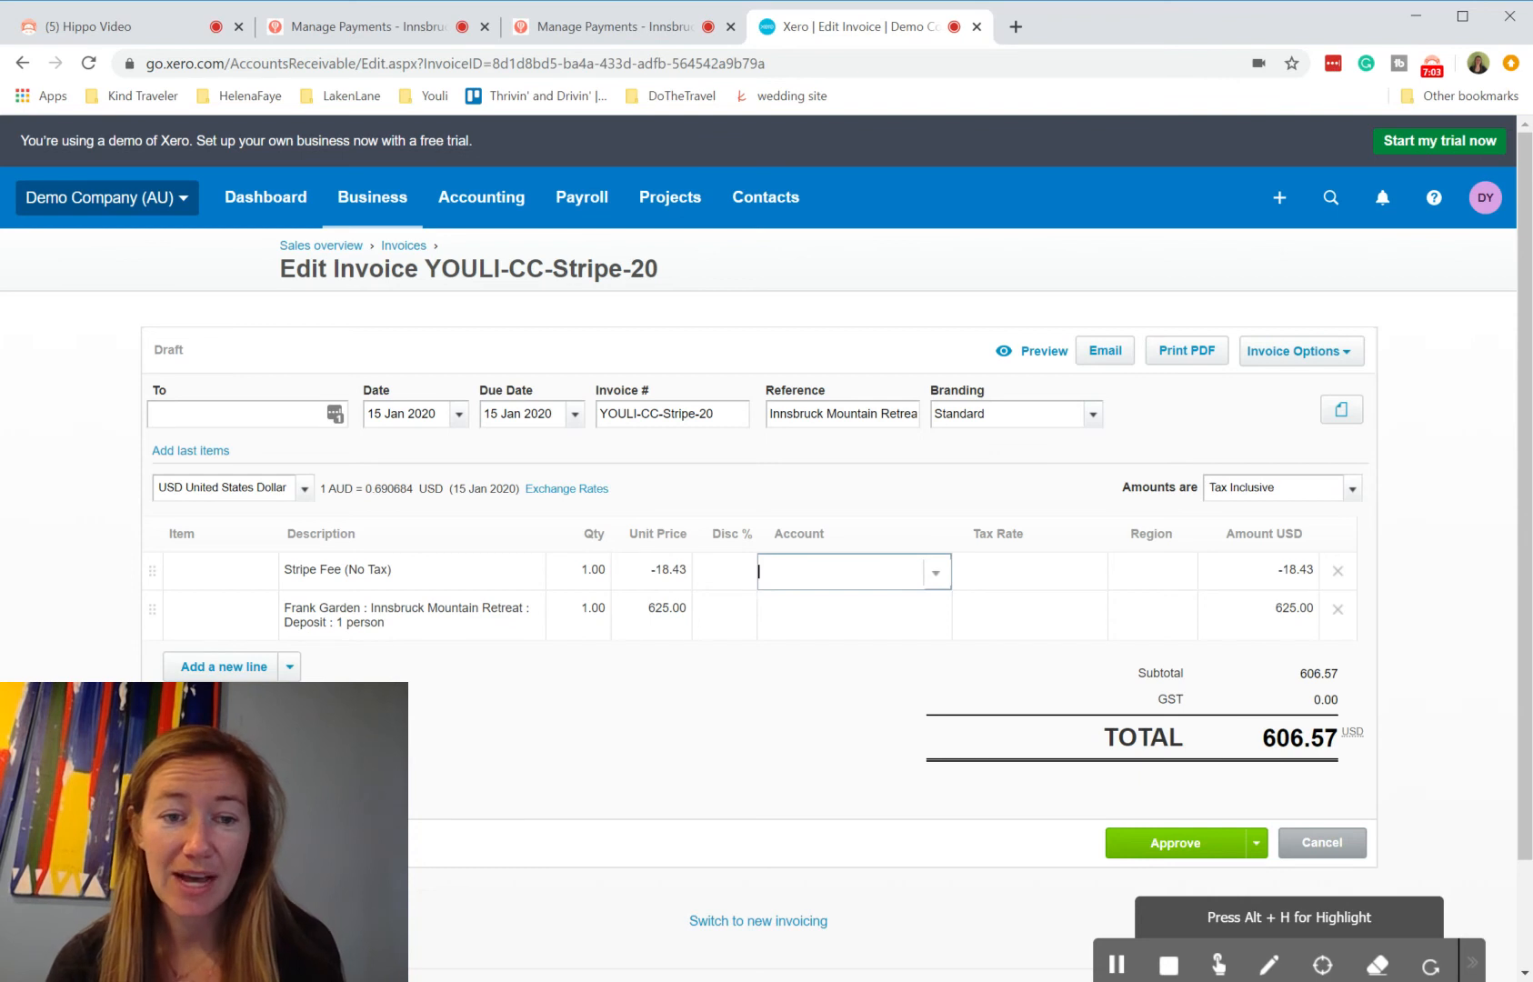
pyautogui.click(936, 574)
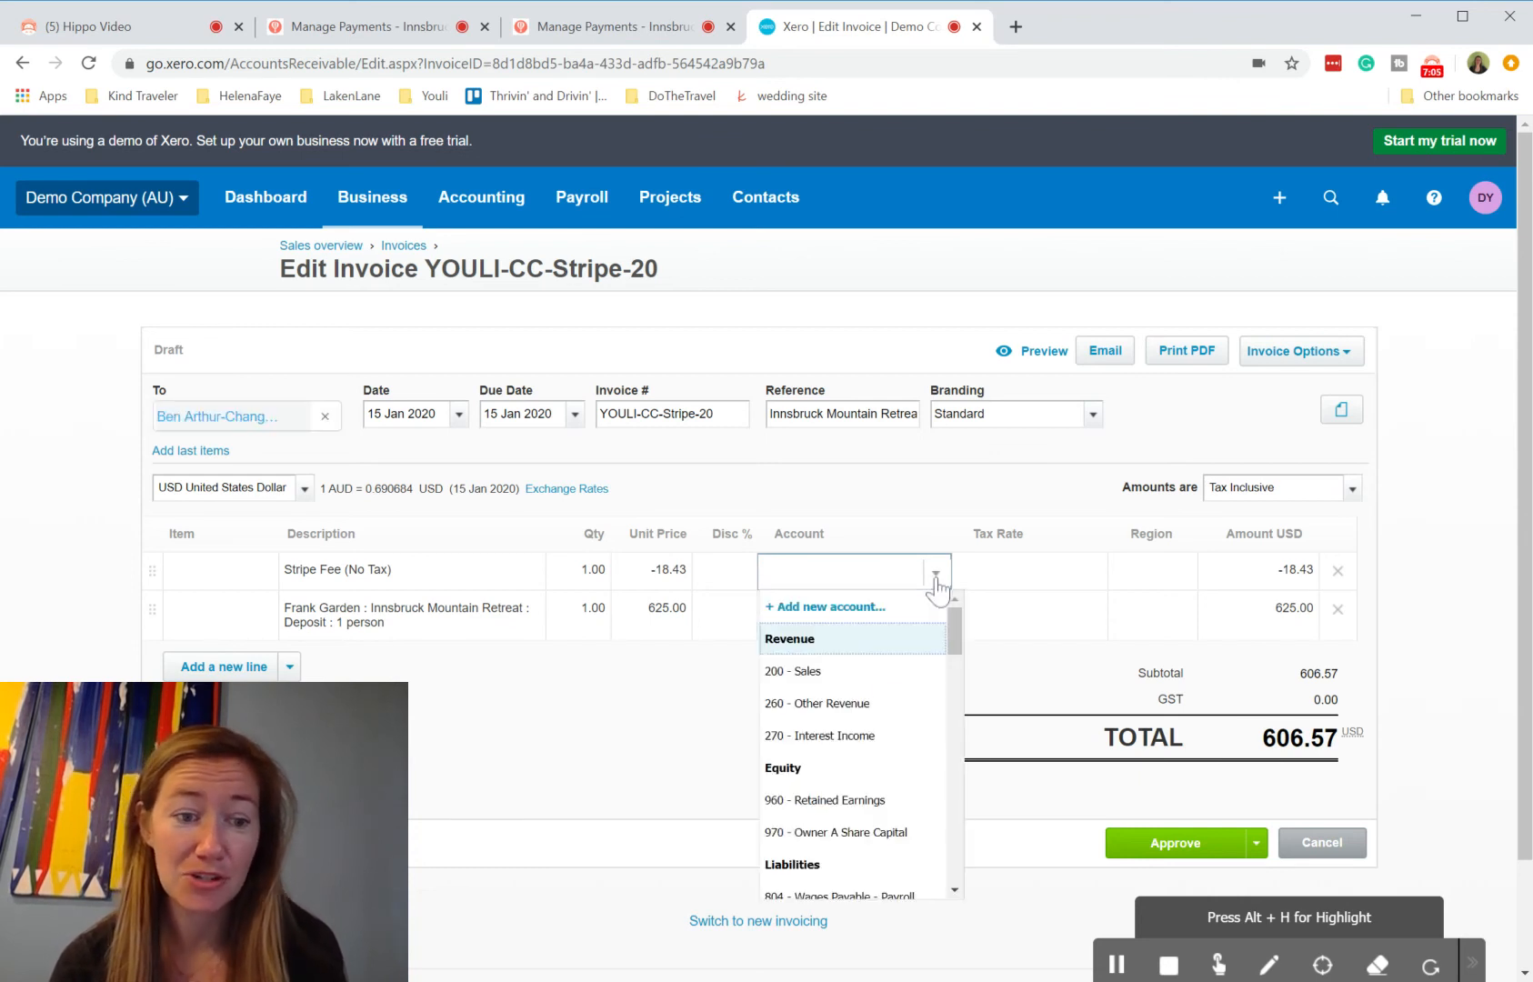
pyautogui.scroll(-6, 873, 715)
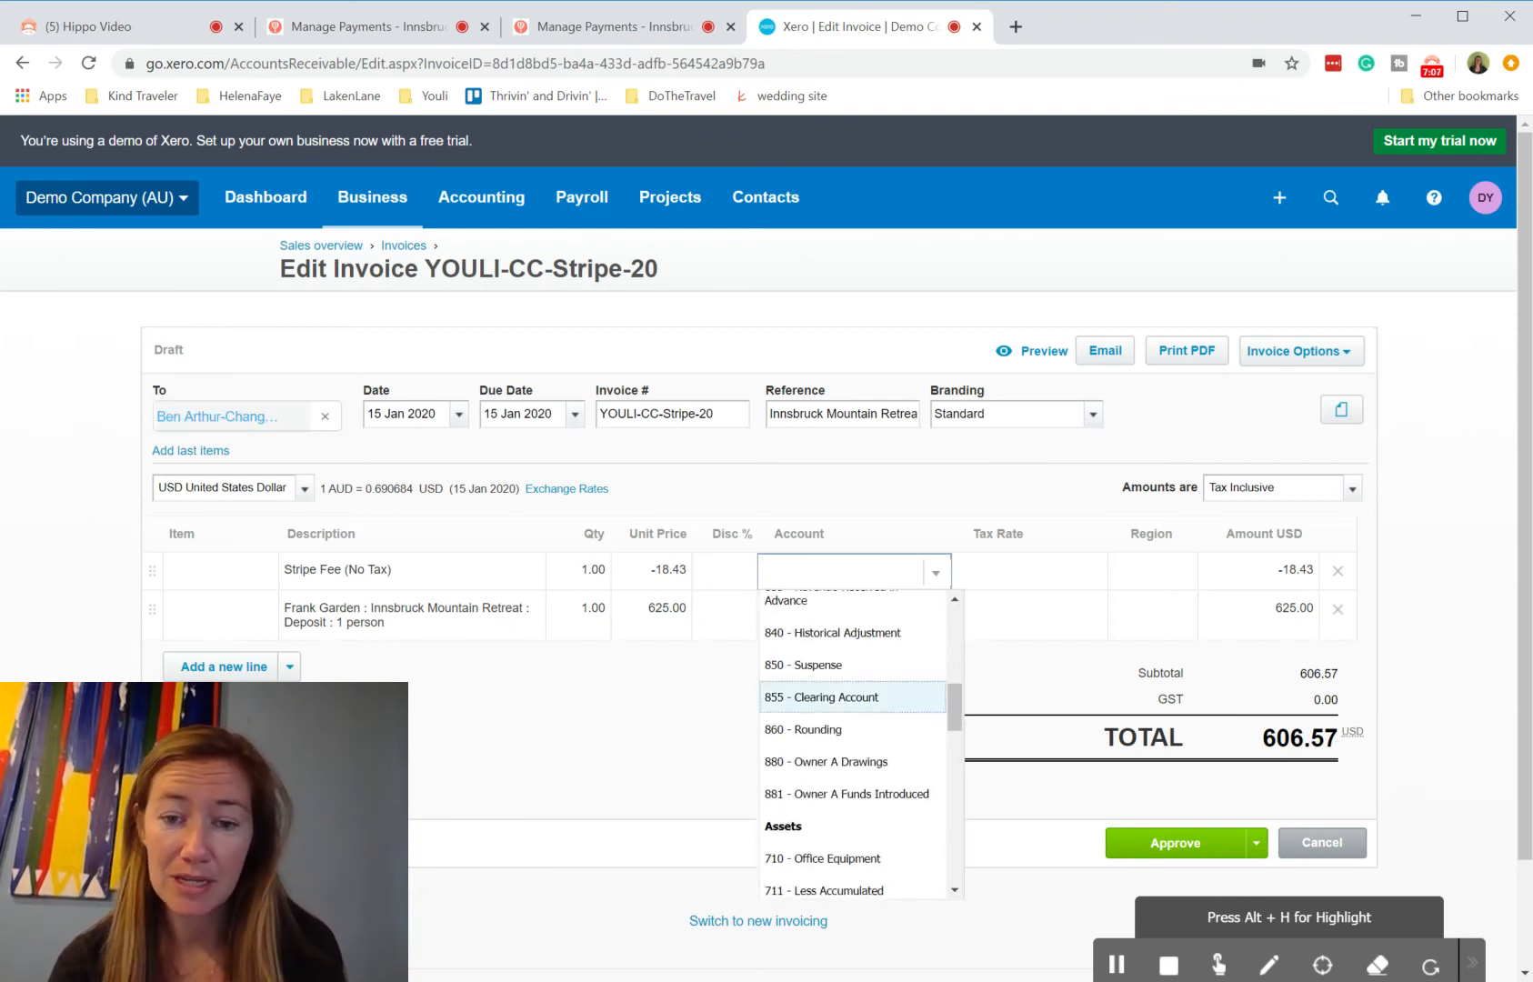
pyautogui.scroll(-4, 812, 717)
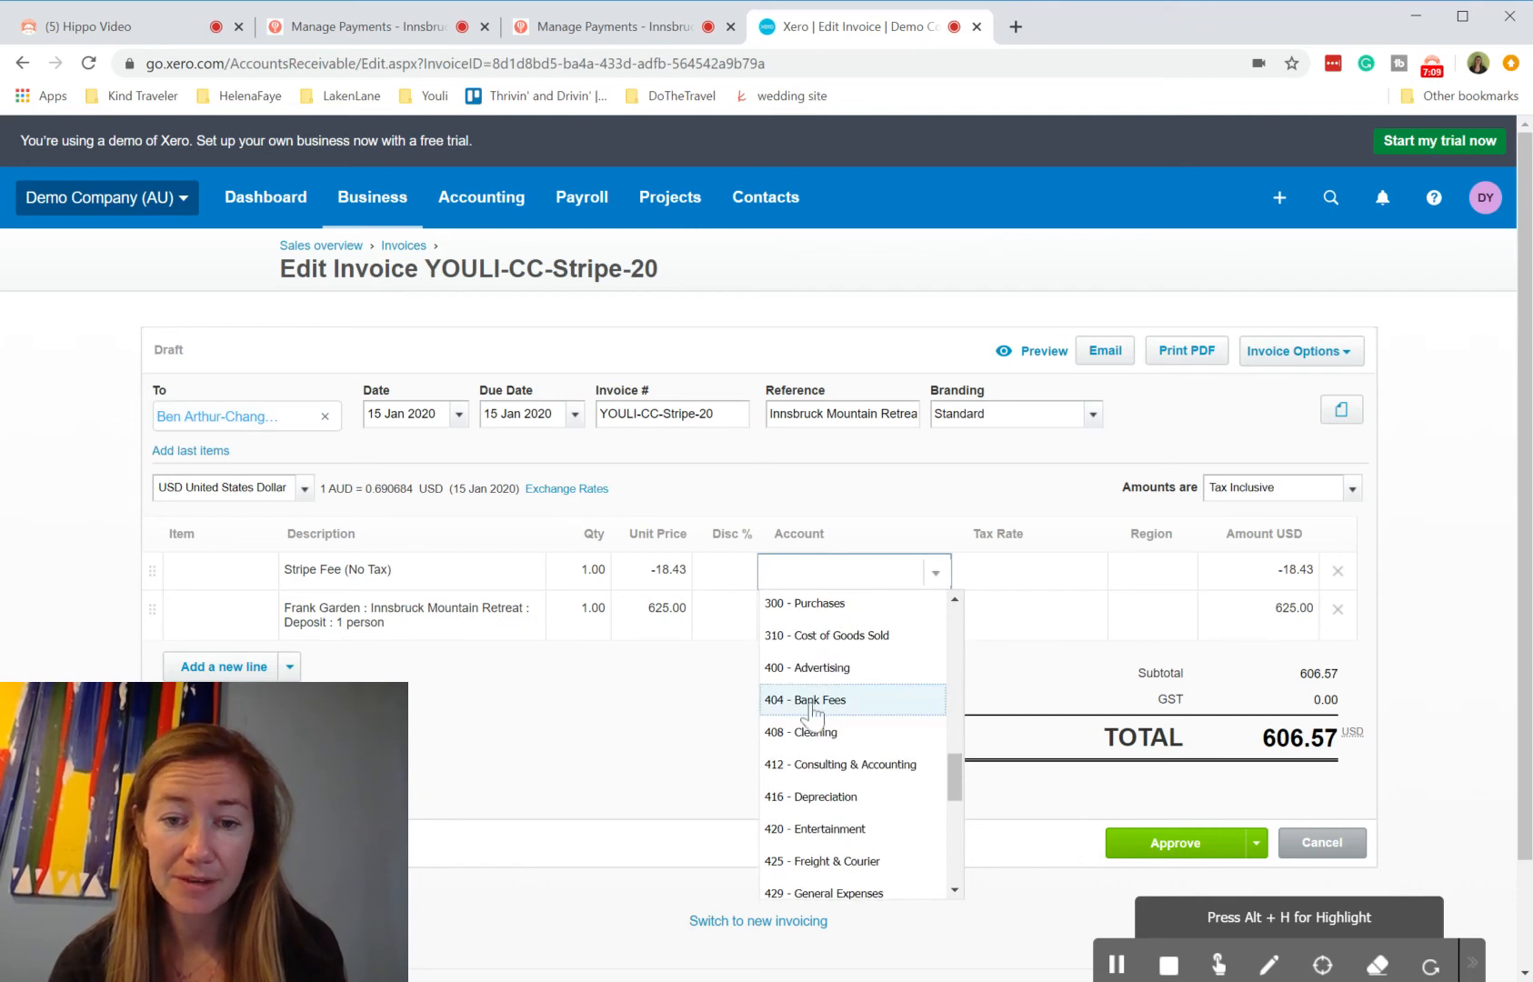
pyautogui.click(812, 702)
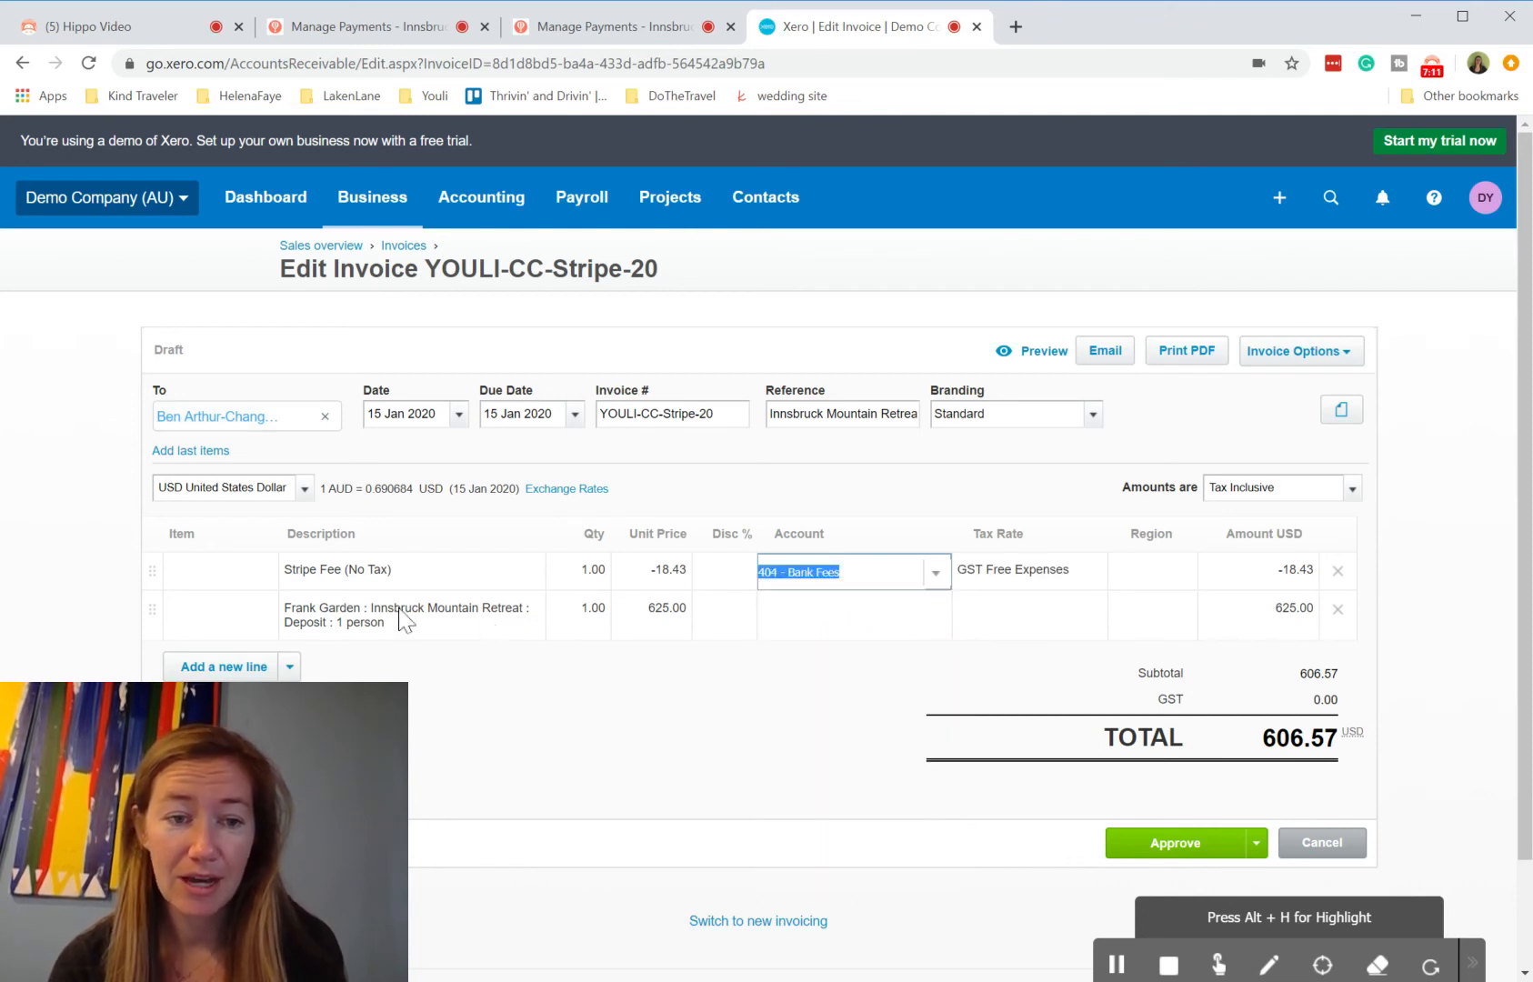
# Step: Assign the account 200 - Sales to the trip deposit line, then approve the invoice
pyautogui.click(904, 619)
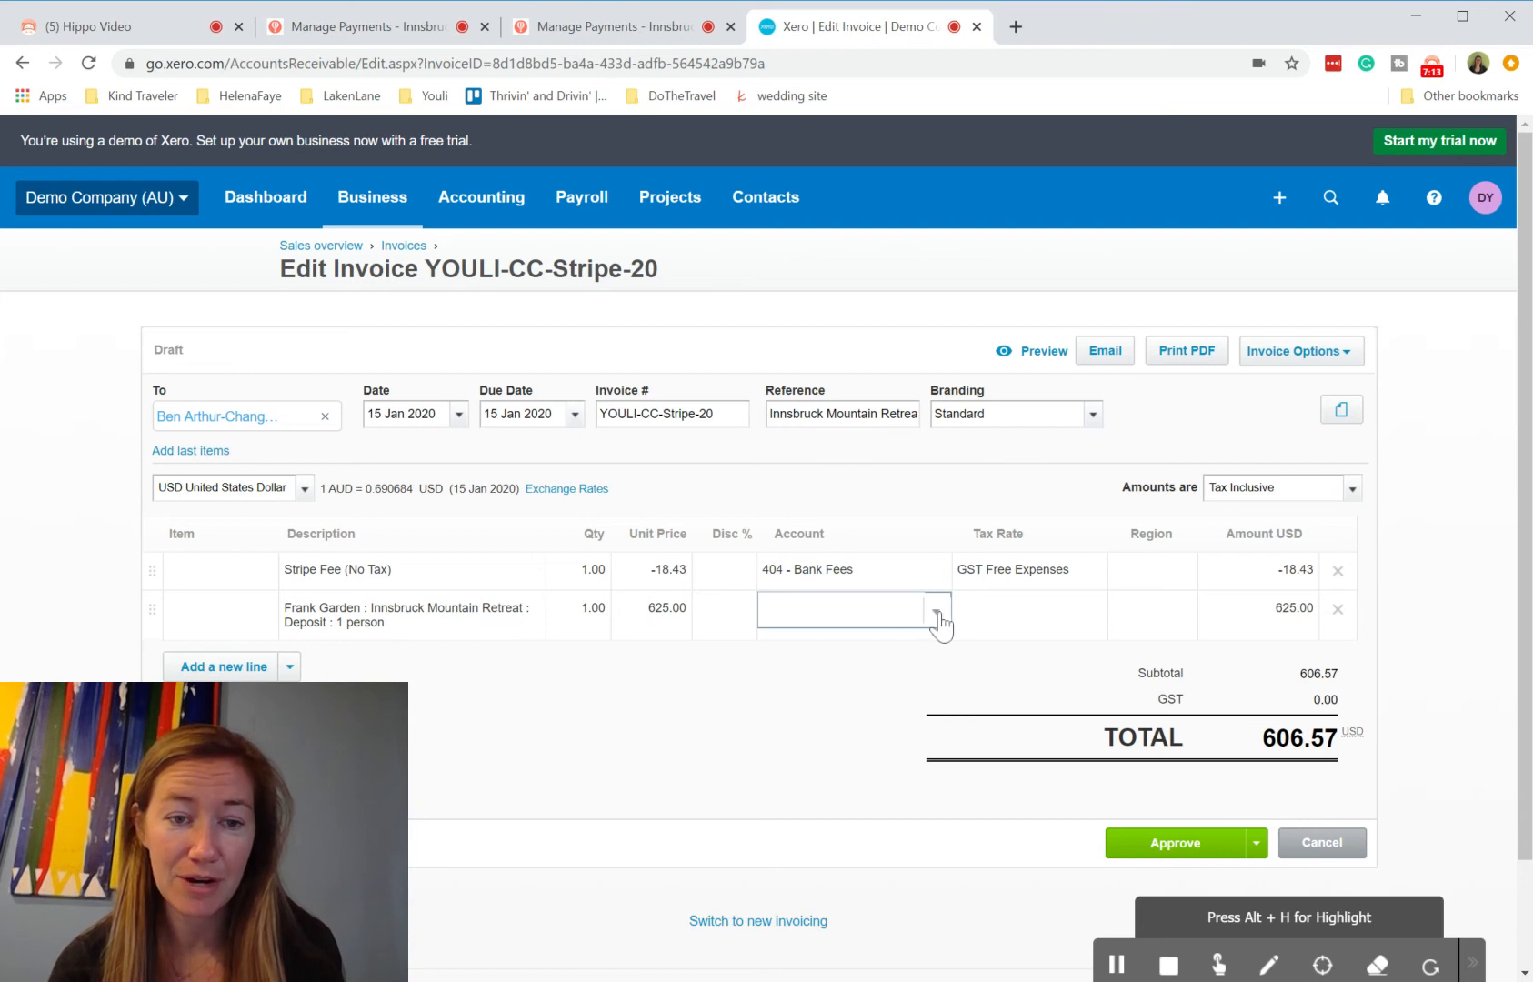
pyautogui.click(936, 616)
pyautogui.click(818, 710)
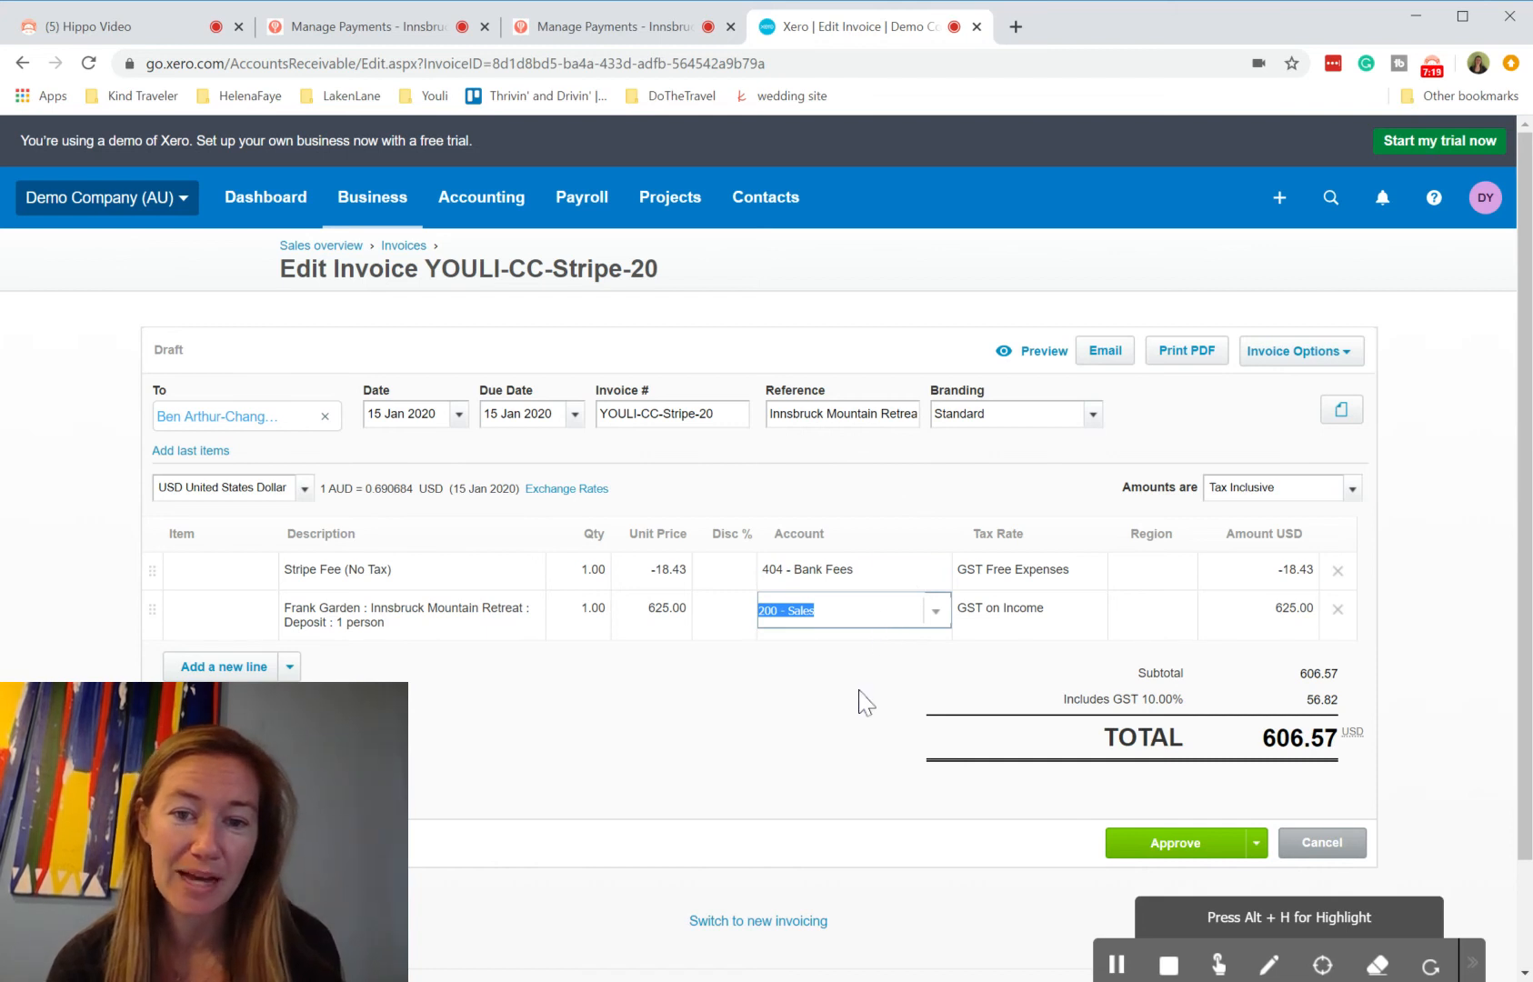
pyautogui.scroll(-1, 859, 700)
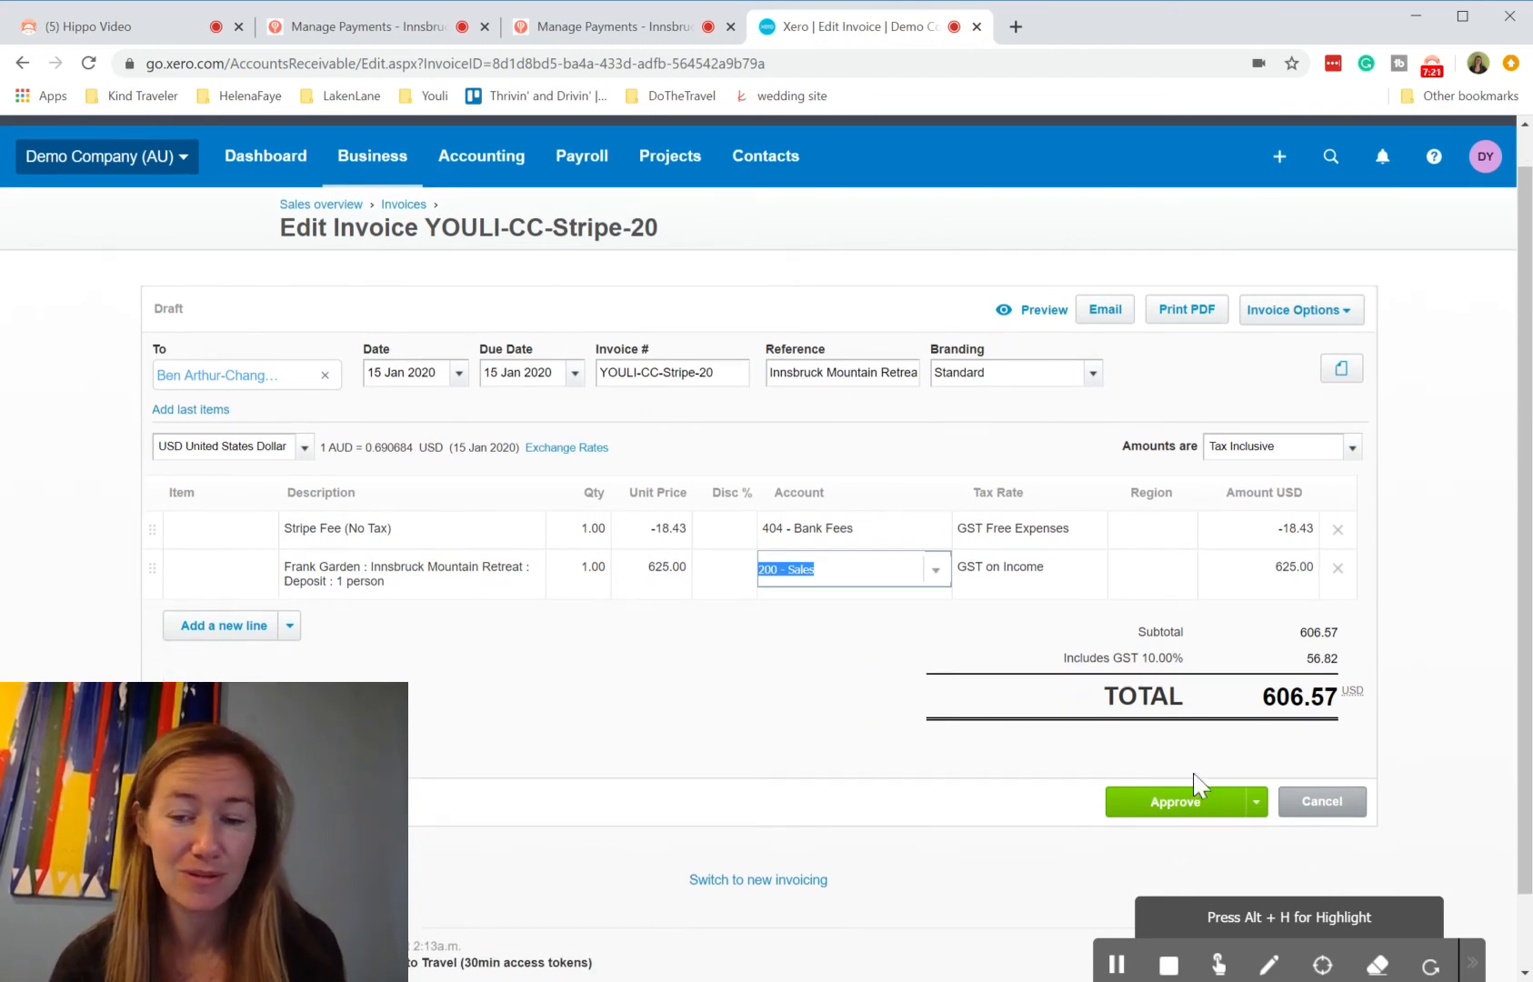
pyautogui.click(1191, 805)
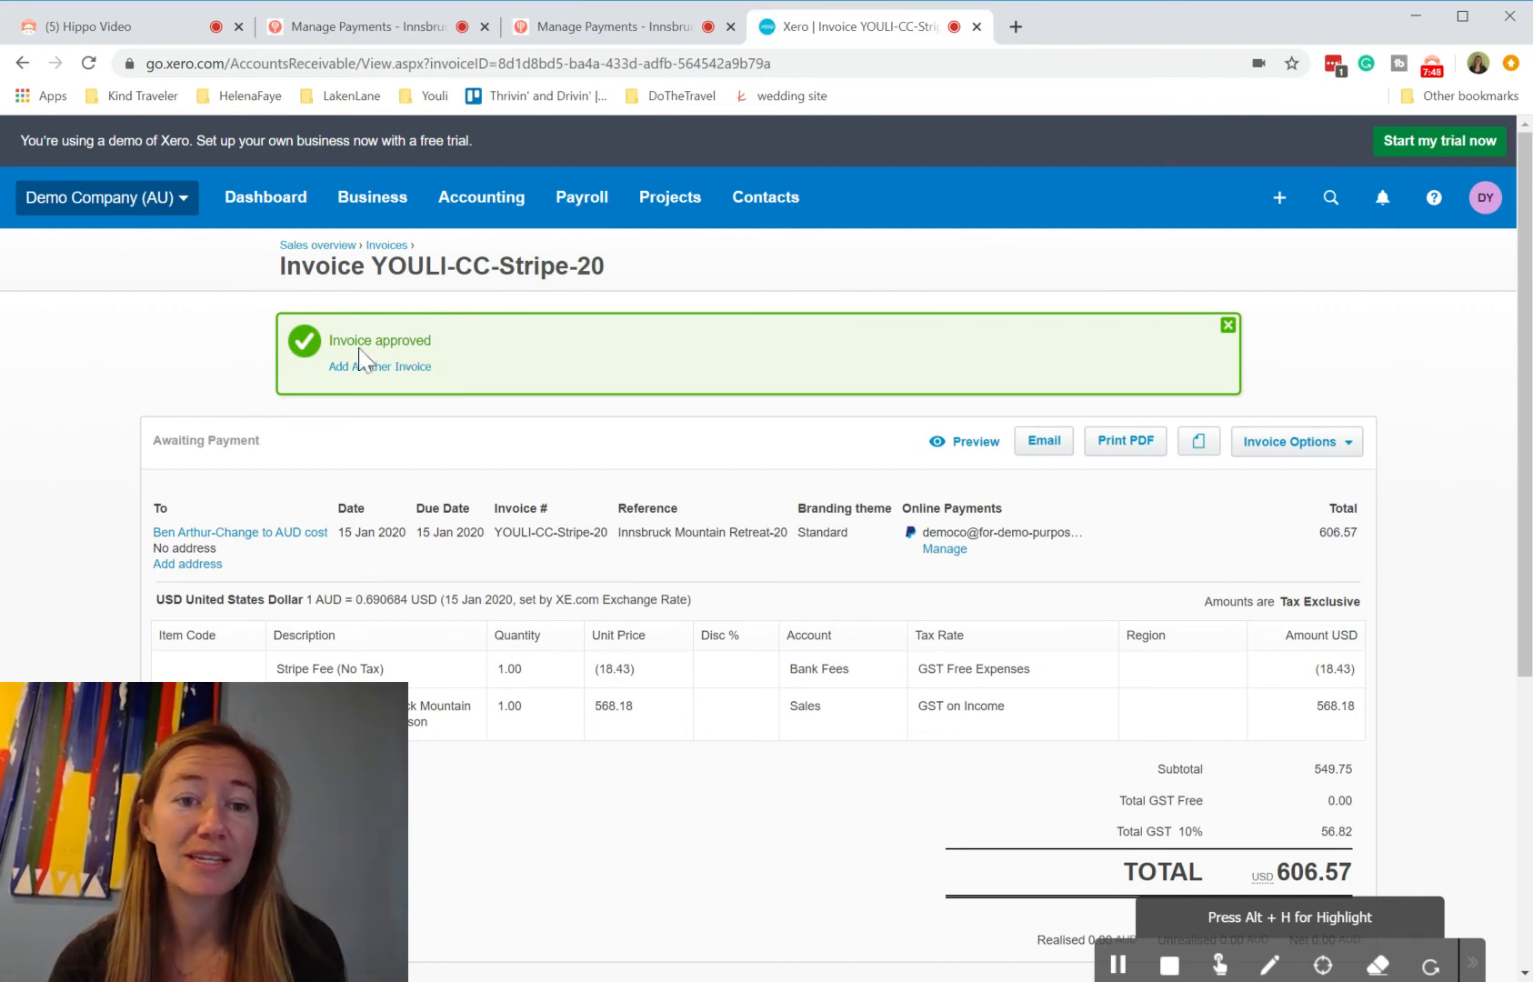
# Step: Open the Business Bank Account reconciliation, start matching the 603.45 statement line, and include non-AUD items
pyautogui.click(289, 221)
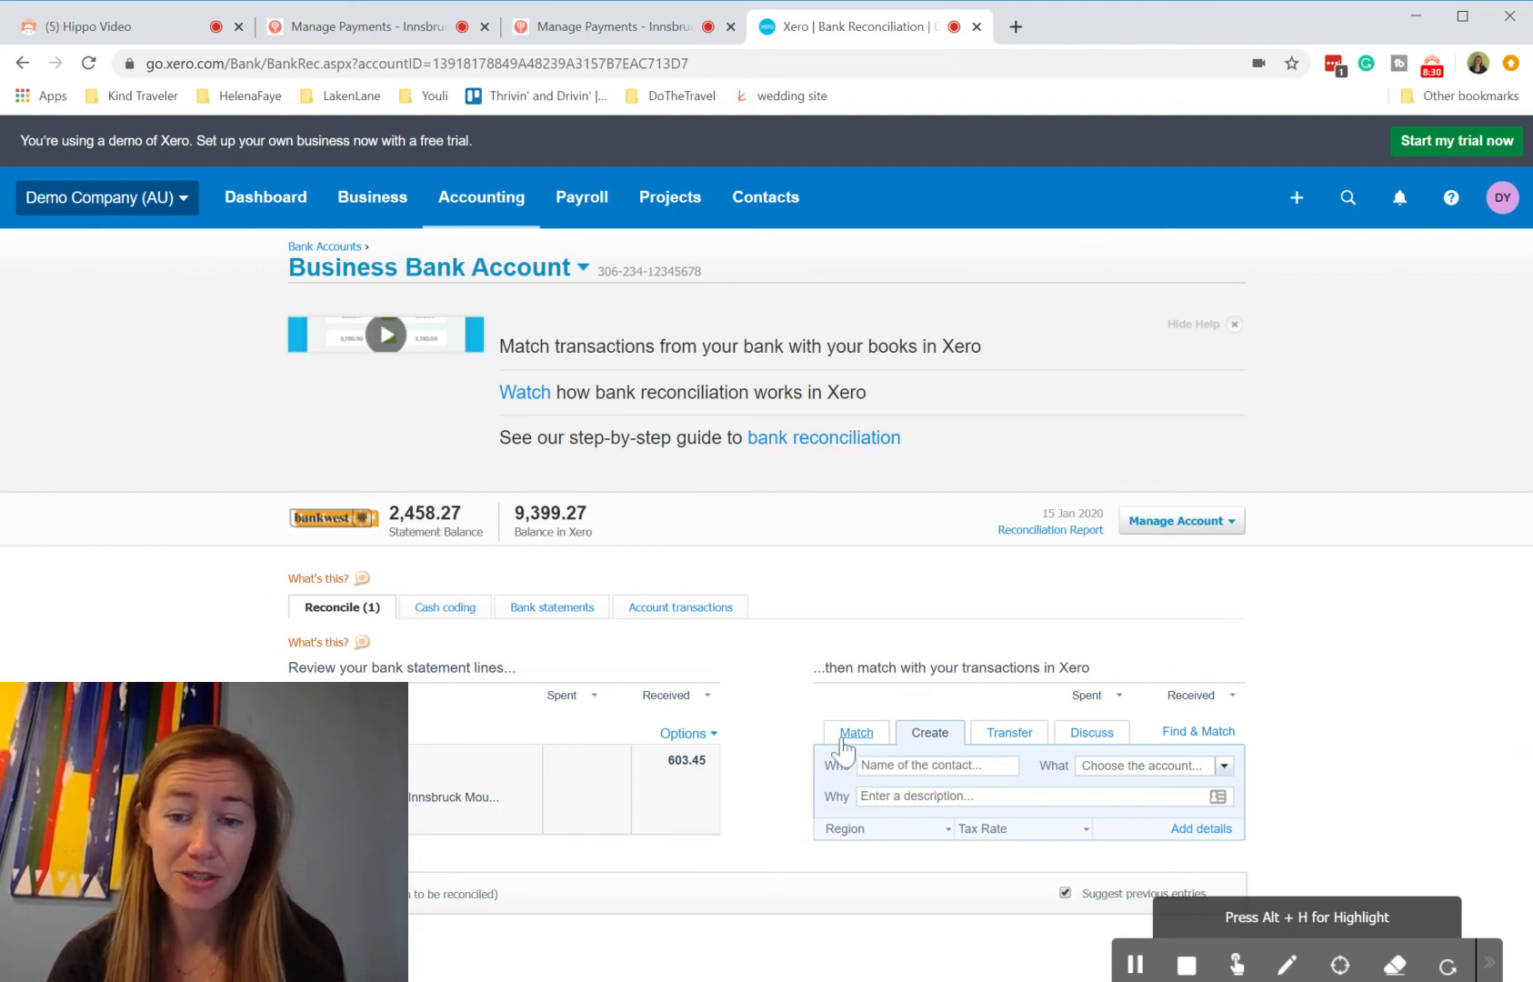
pyautogui.click(854, 747)
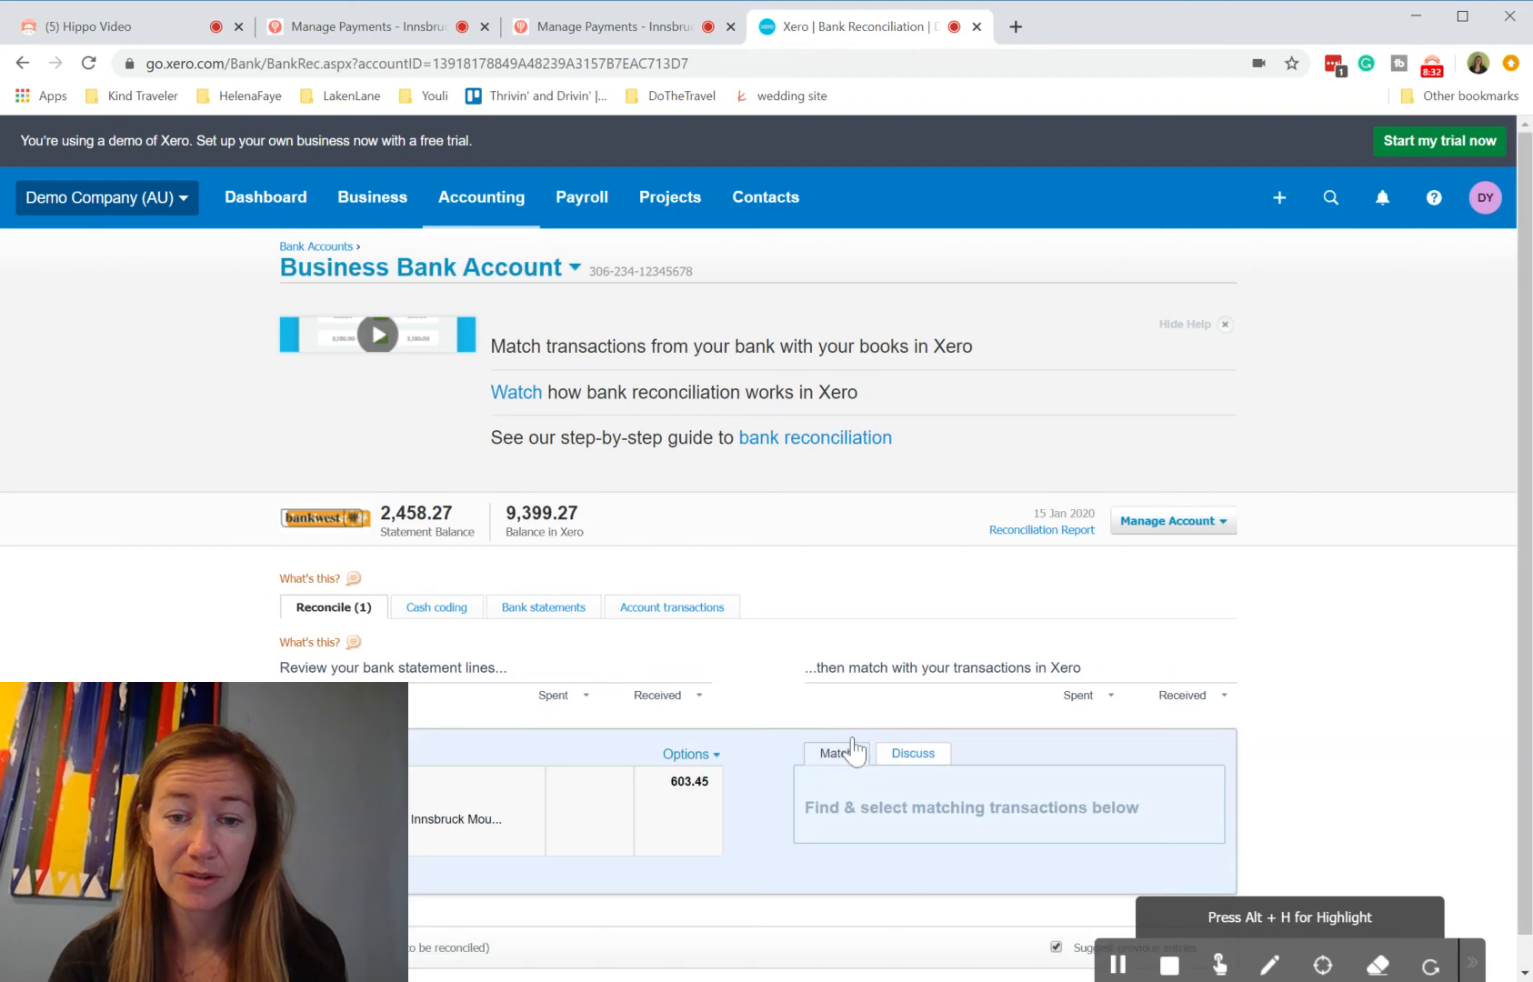
pyautogui.scroll(-2, 855, 747)
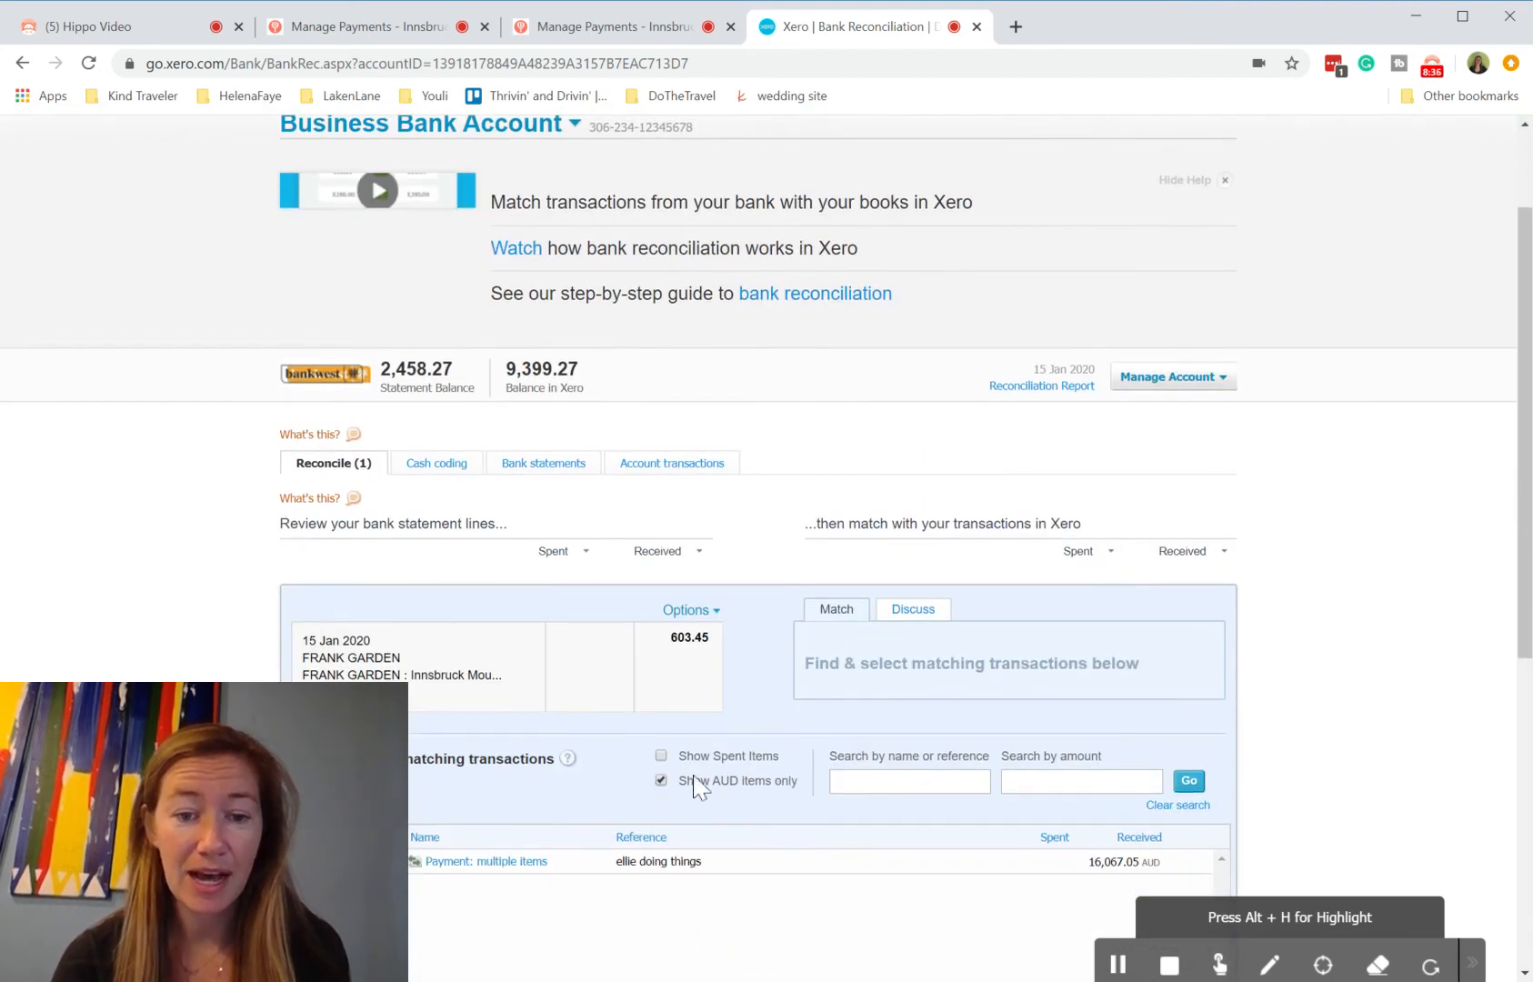
pyautogui.click(661, 780)
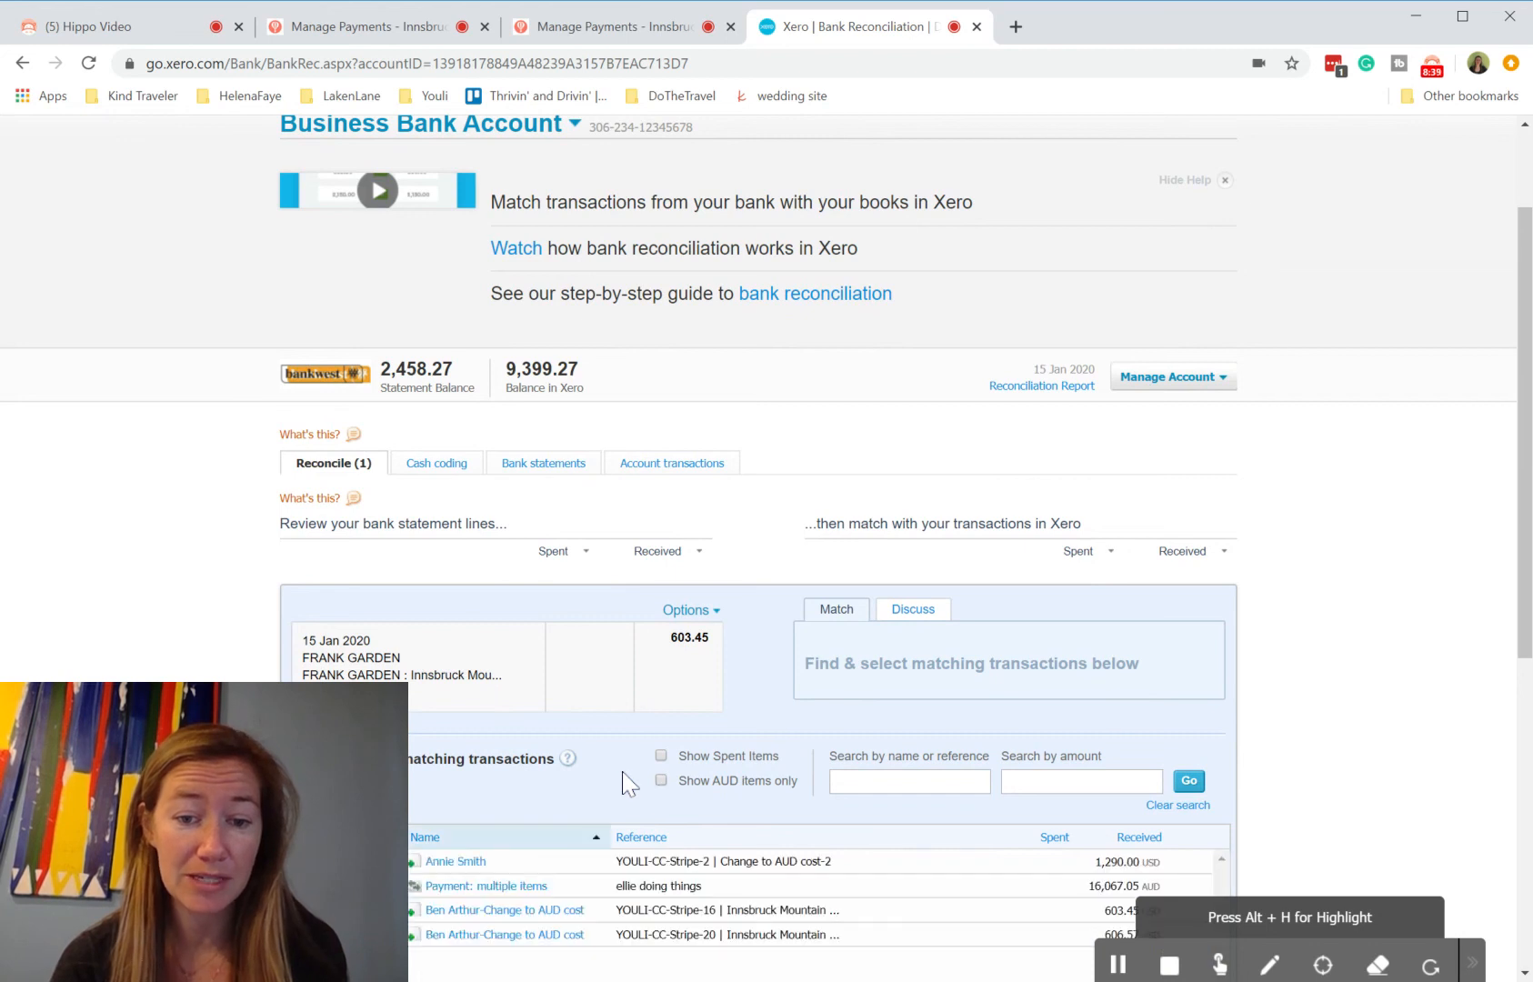
# Step: Select the 15 Jan 2020 YOULI-CC-Stripe-20 transaction as the match and reconcile the statement line
pyautogui.scroll(-2, 626, 780)
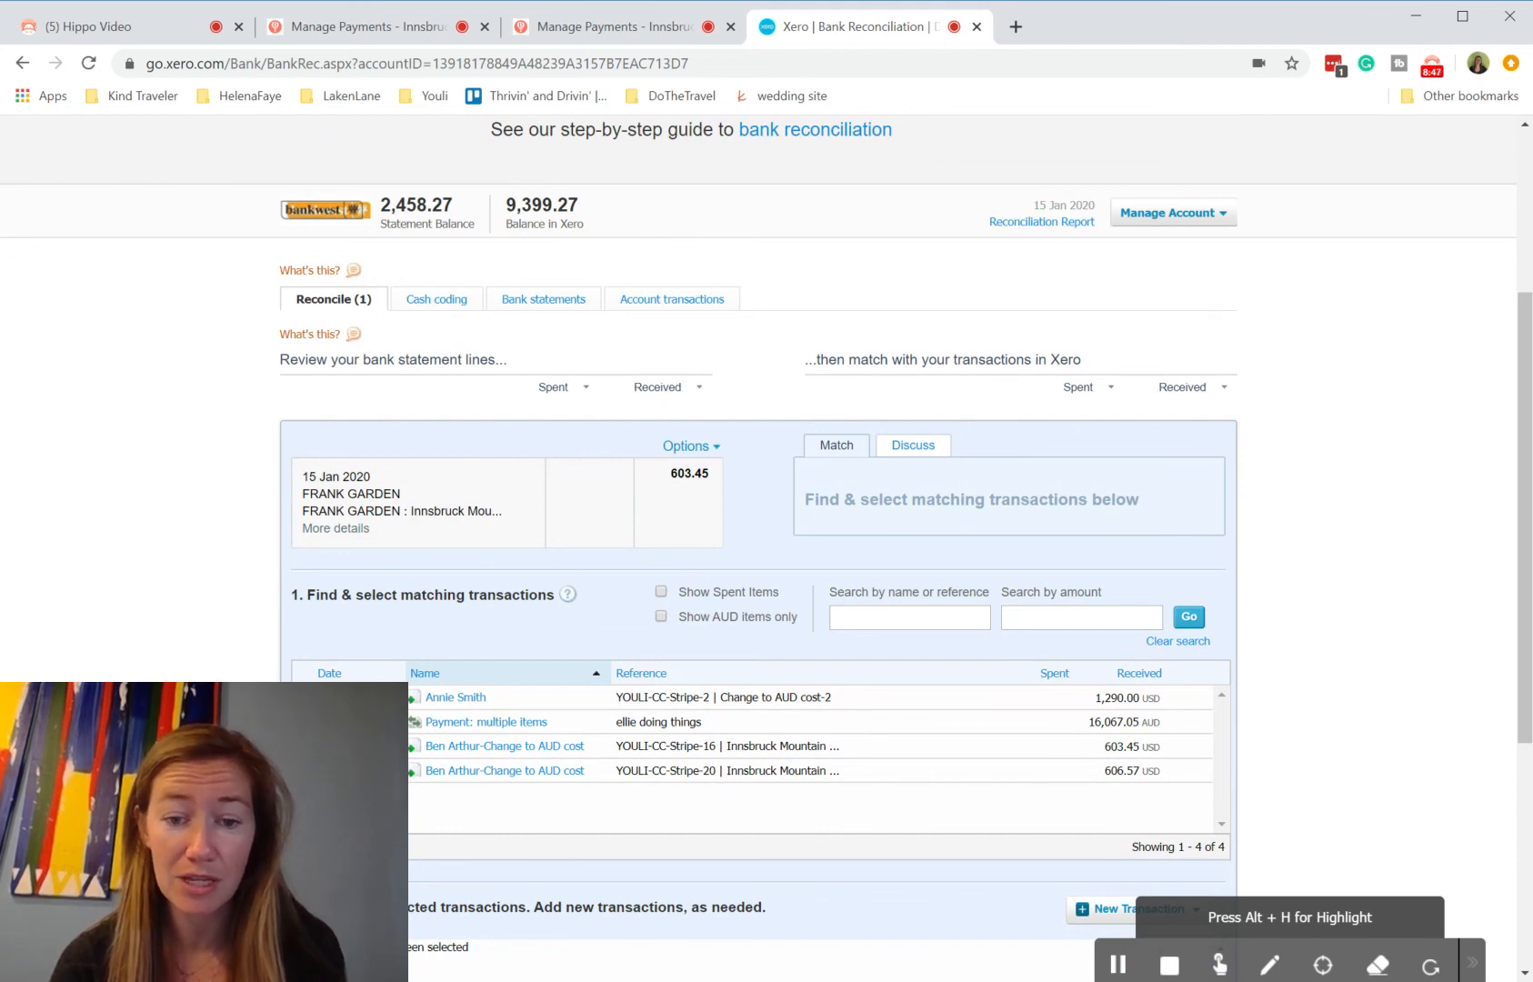
pyautogui.click(303, 771)
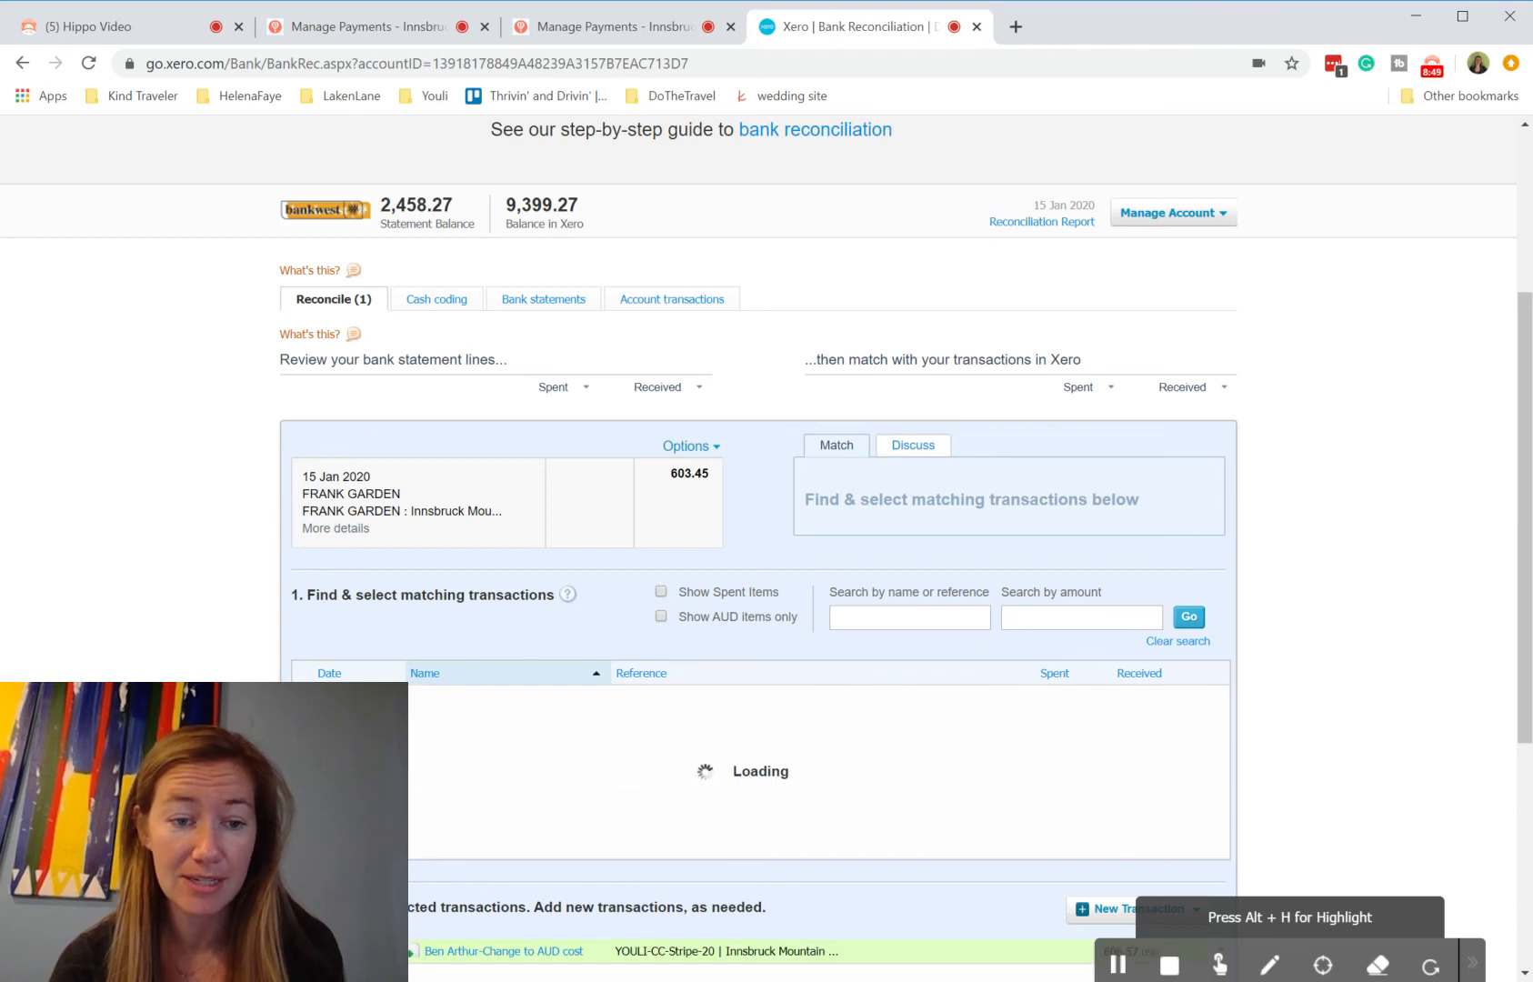
pyautogui.scroll(-5, 764, 545)
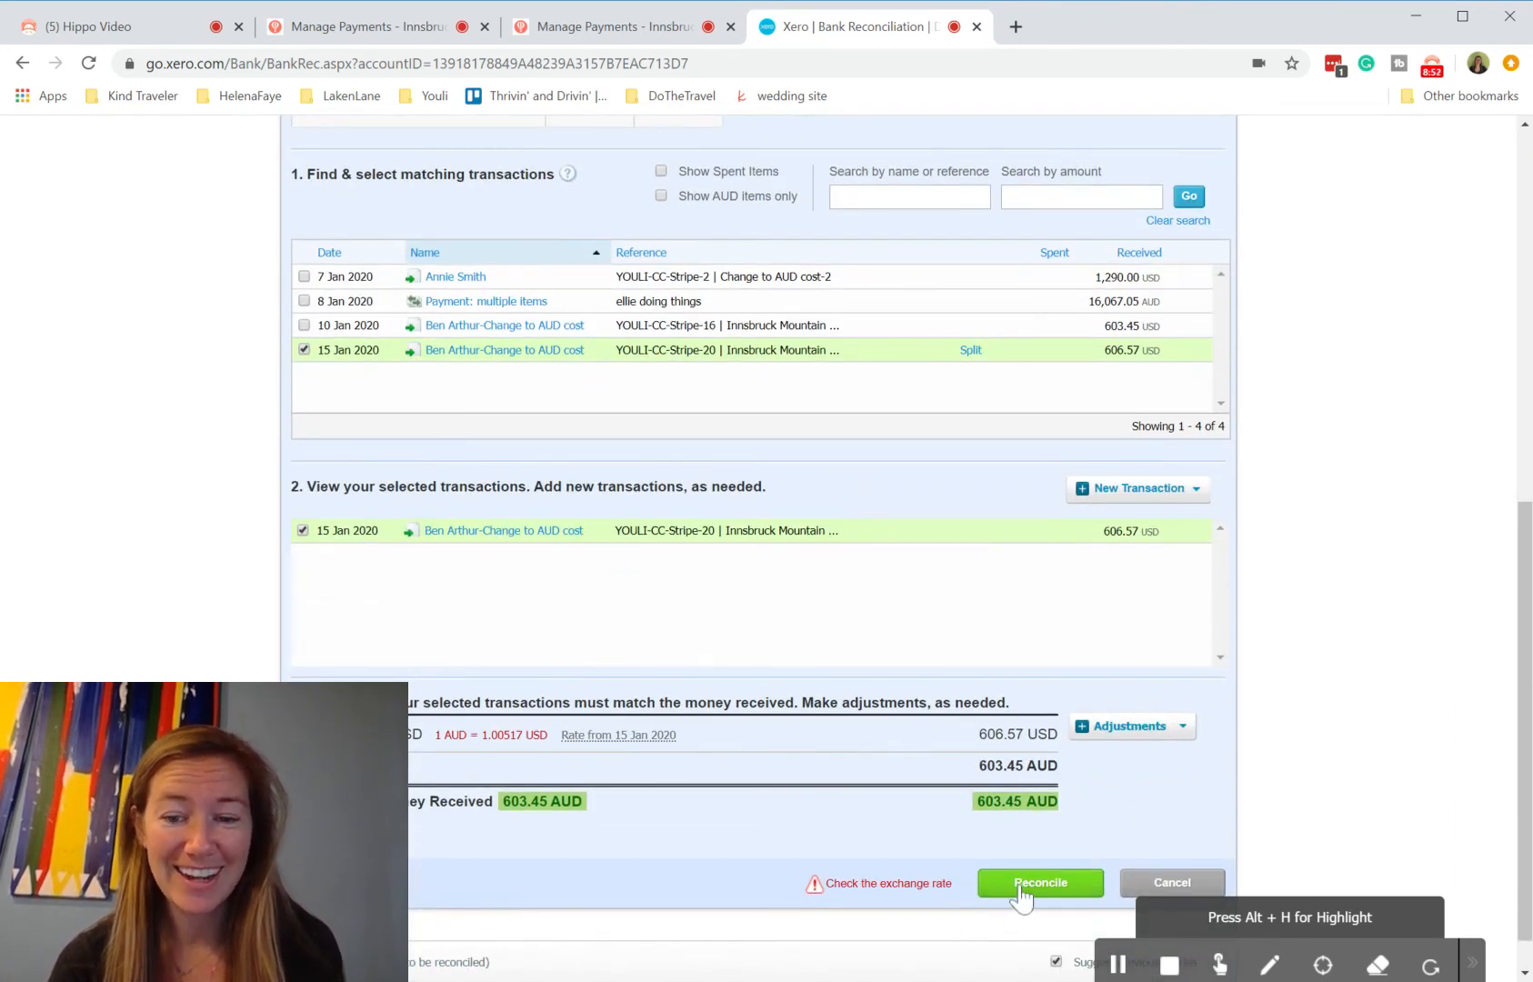
pyautogui.click(1020, 894)
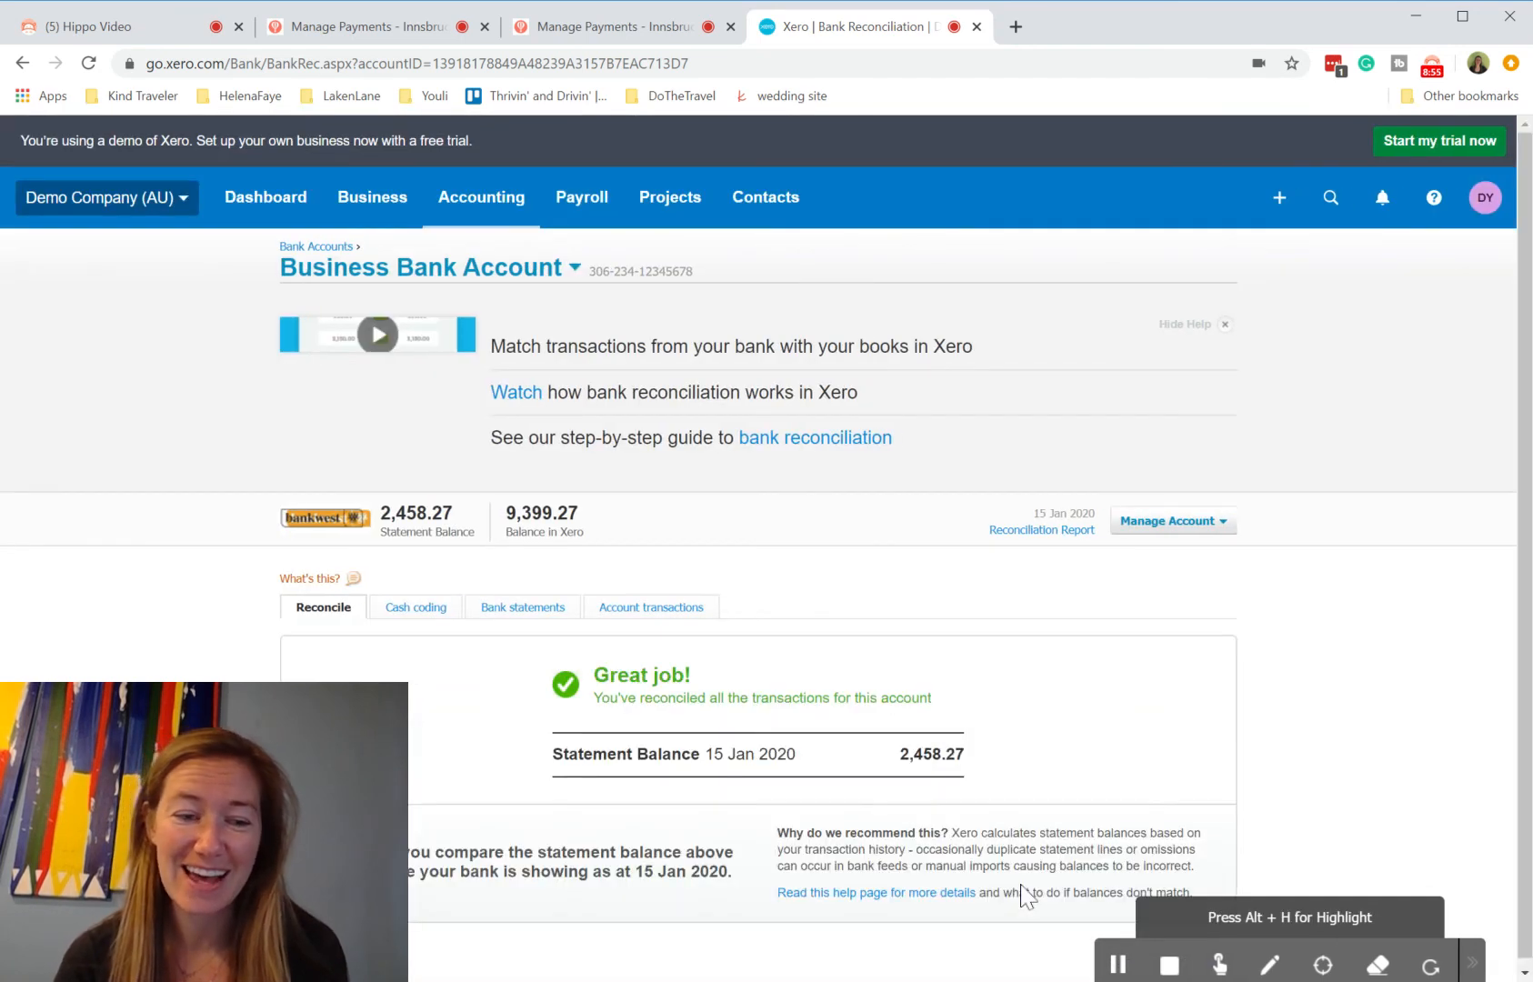